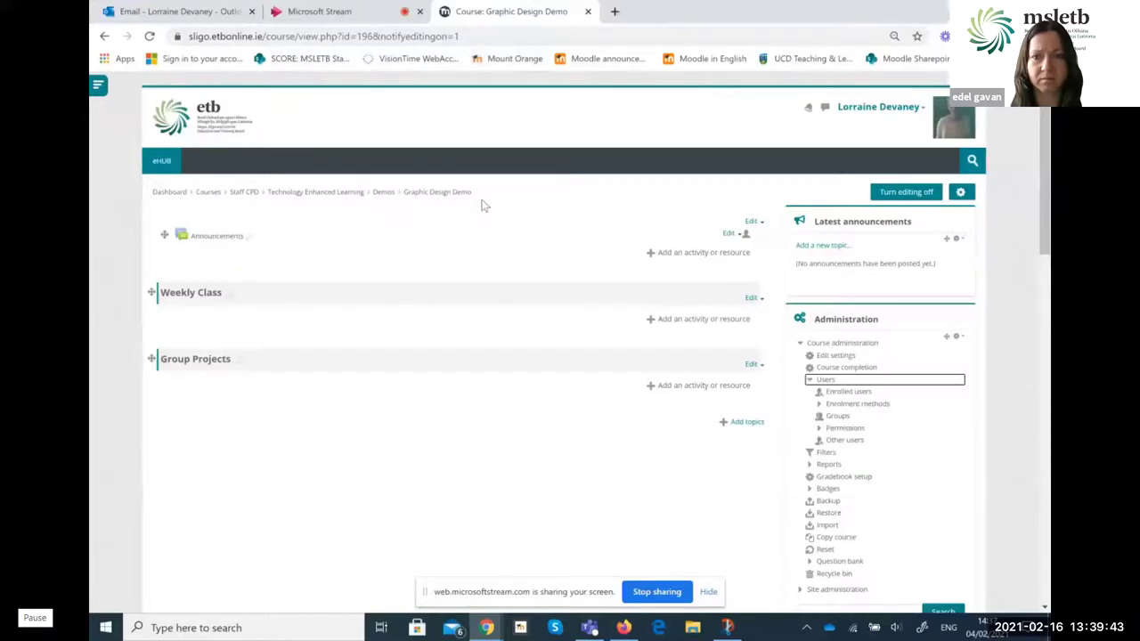
# View the enrolled users of the Graphic Design Demo course and return to the course page
pyautogui.click(853, 394)
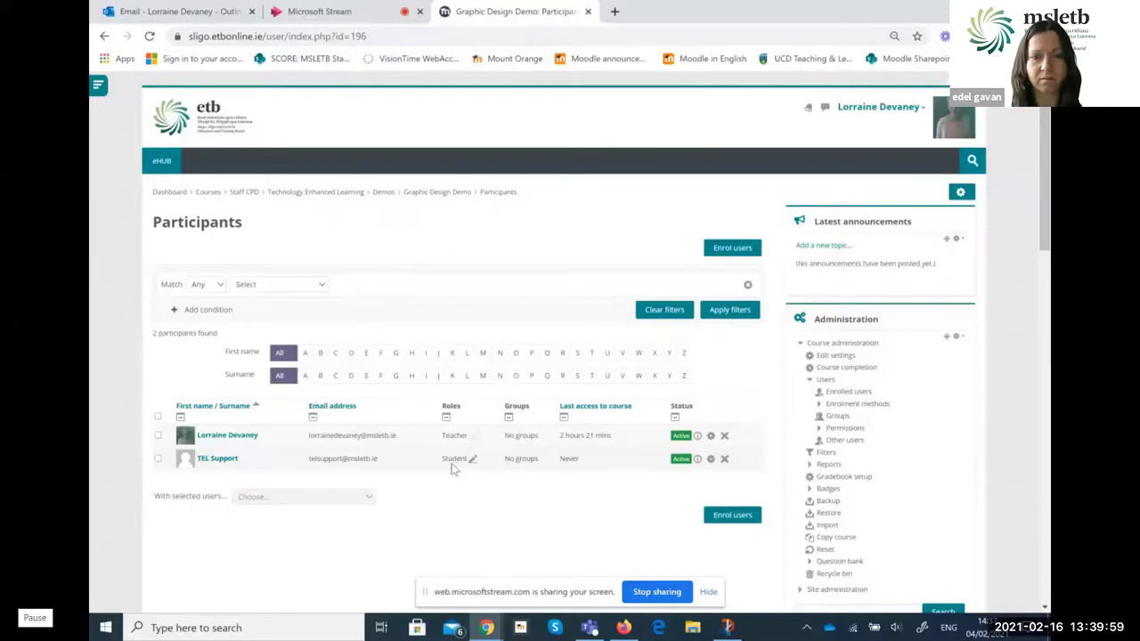
pyautogui.click(450, 198)
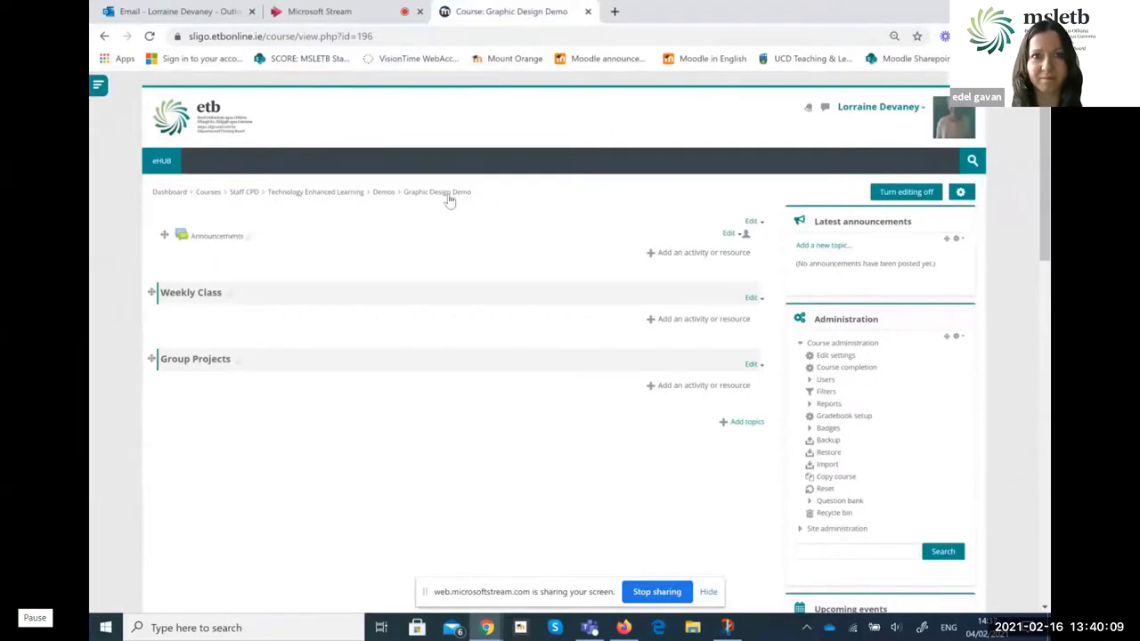
# Switch to Teams, view the owners and the members and guests of the Graphic Design Demo team, and return to its General channel
pyautogui.click(590, 627)
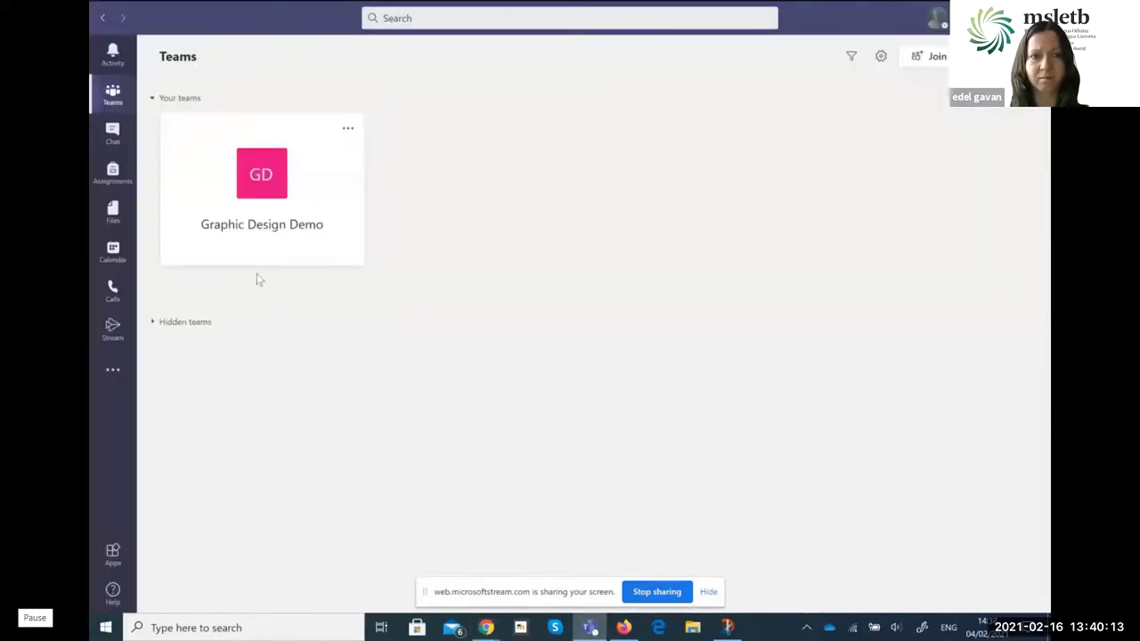
pyautogui.click(240, 230)
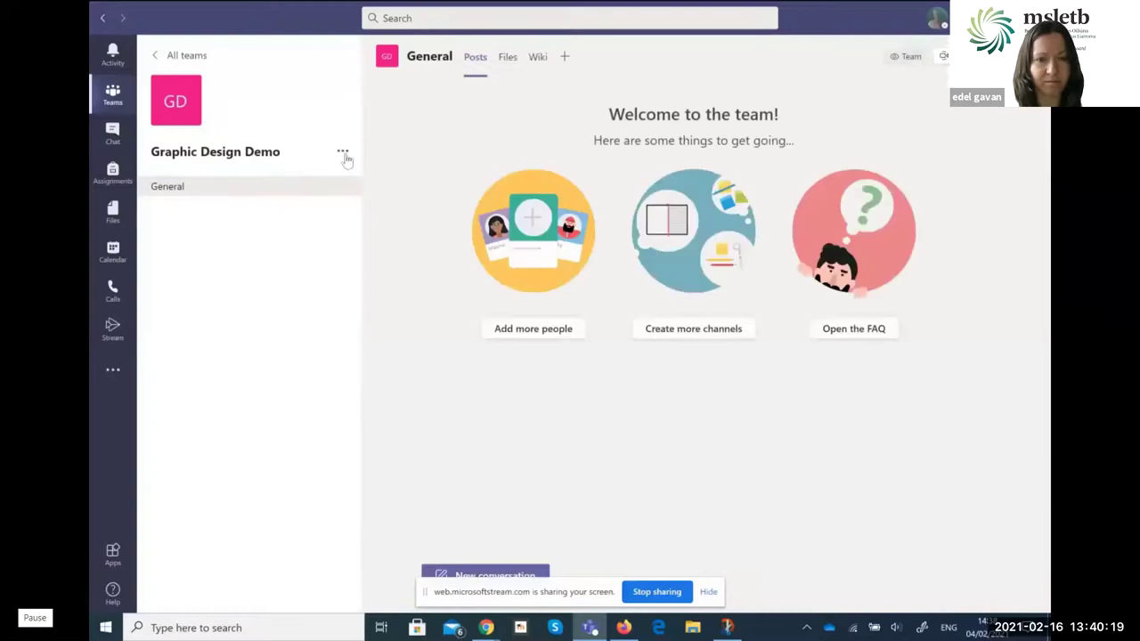
pyautogui.click(345, 155)
pyautogui.click(384, 183)
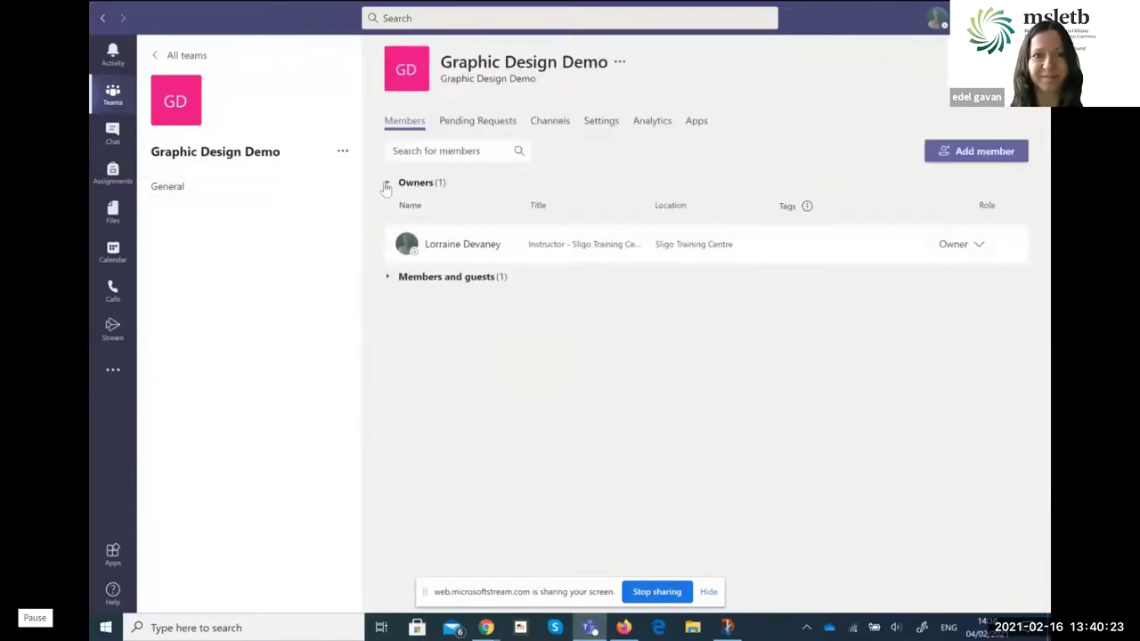
pyautogui.click(466, 287)
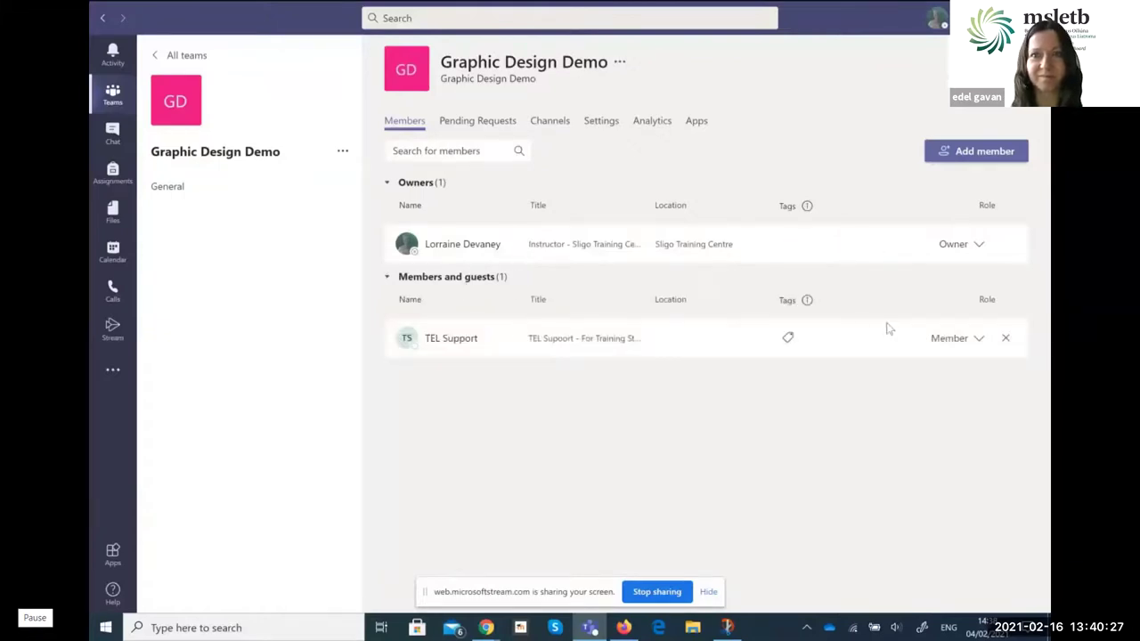
pyautogui.click(198, 189)
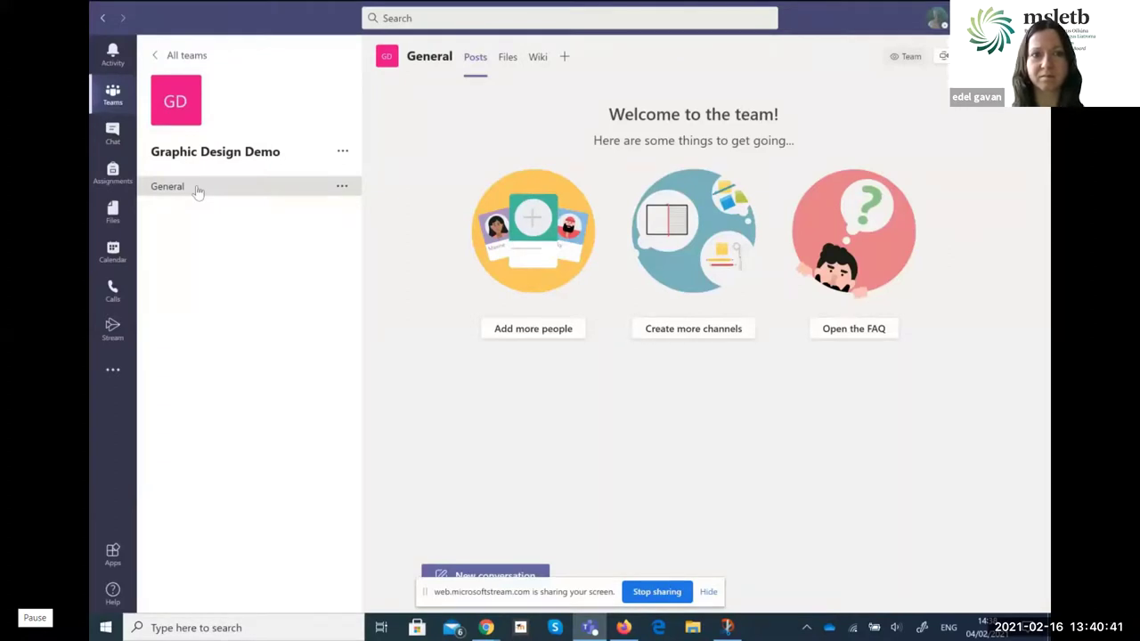
# Add a standard channel named "GD Virtual Classroom" to the Graphic Design Demo team, automatically shown in everyone's channel list
pyautogui.click(342, 152)
pyautogui.click(369, 201)
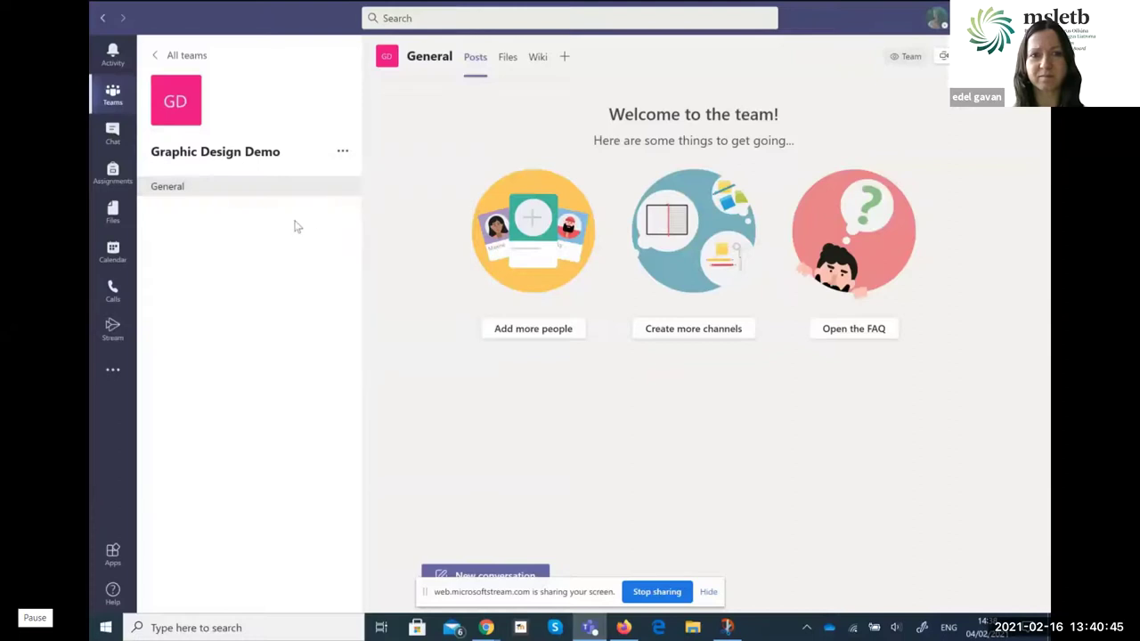
pyautogui.write('GD ')
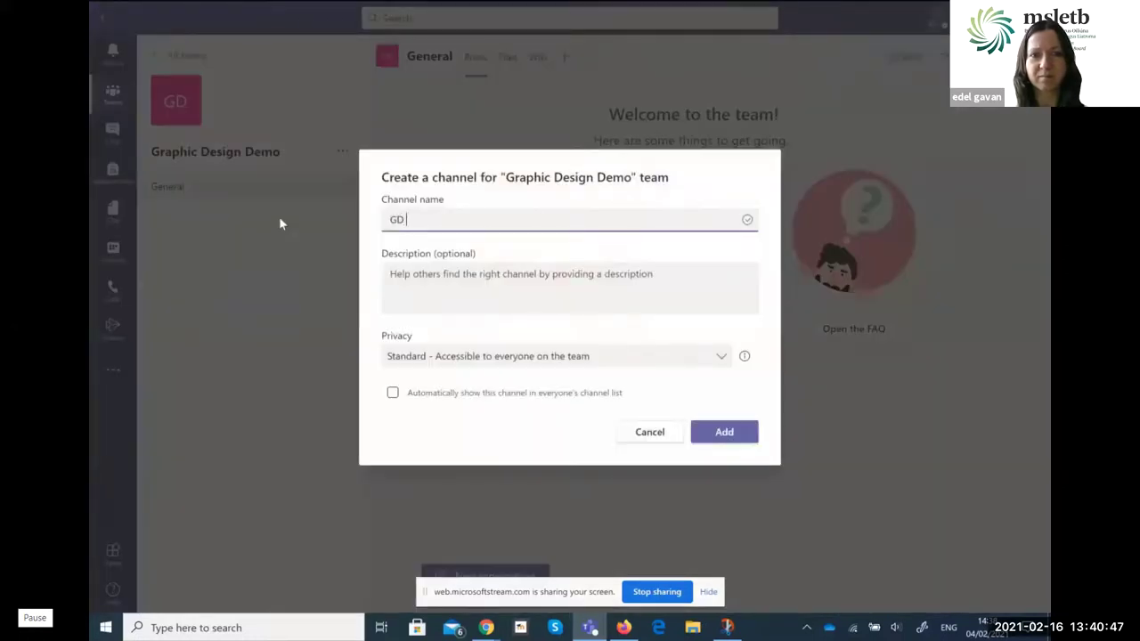
pyautogui.write('Virtual C')
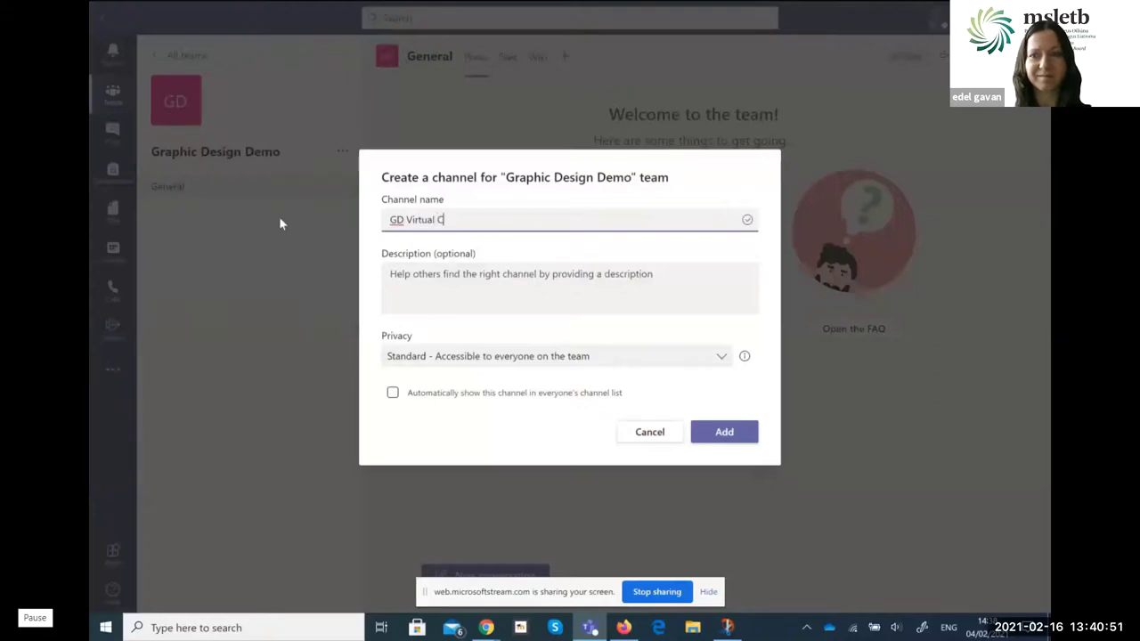
pyautogui.write('lassroom')
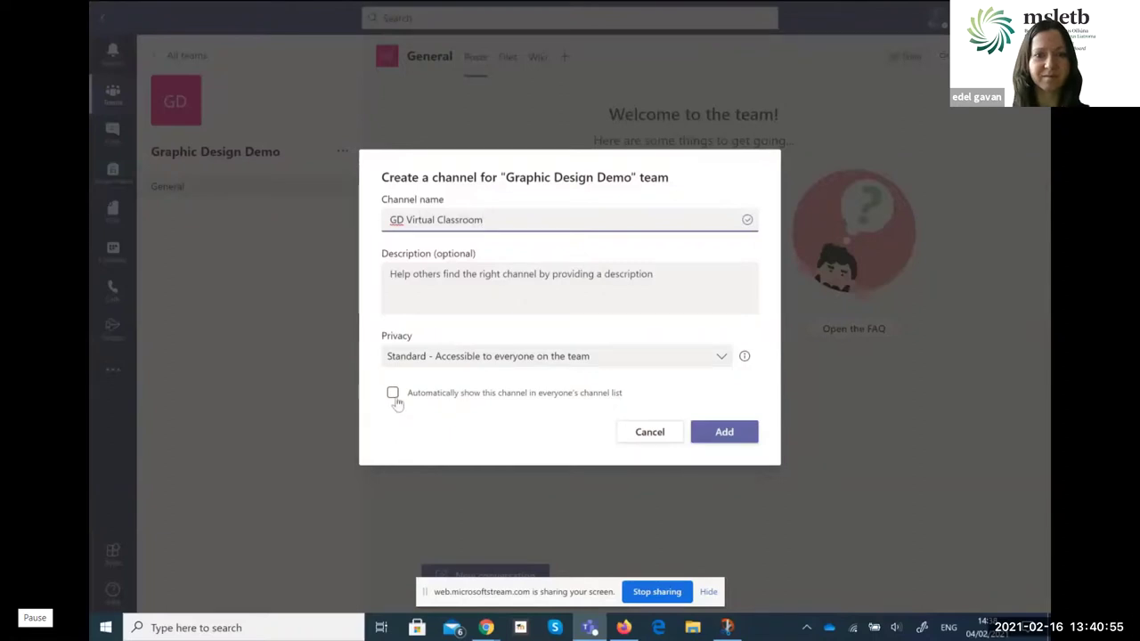
pyautogui.click(393, 393)
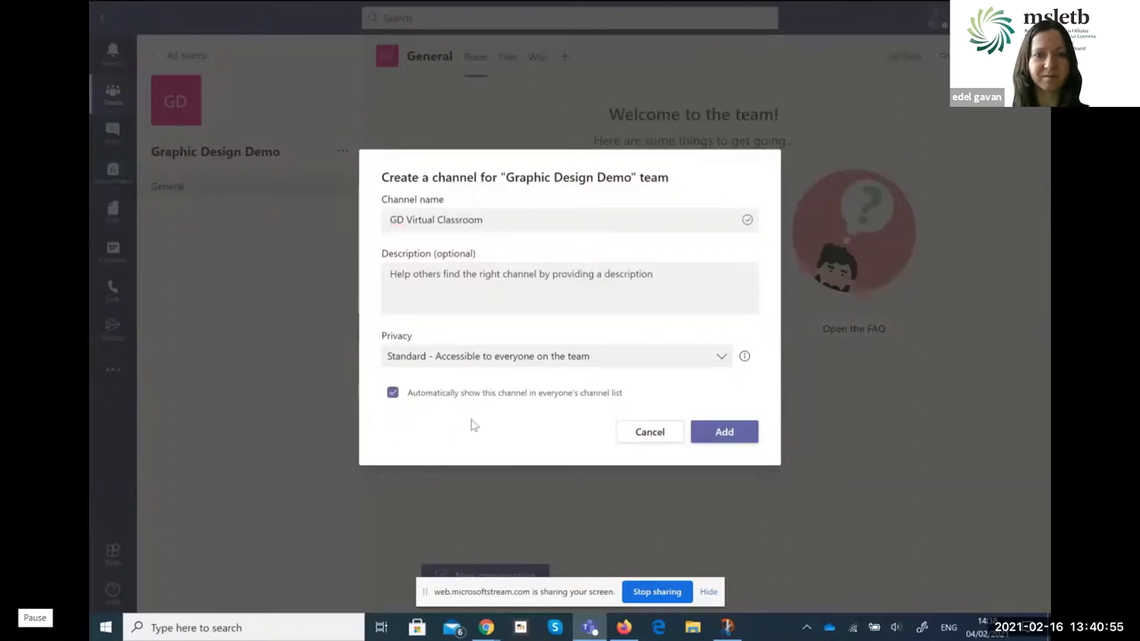
pyautogui.click(725, 434)
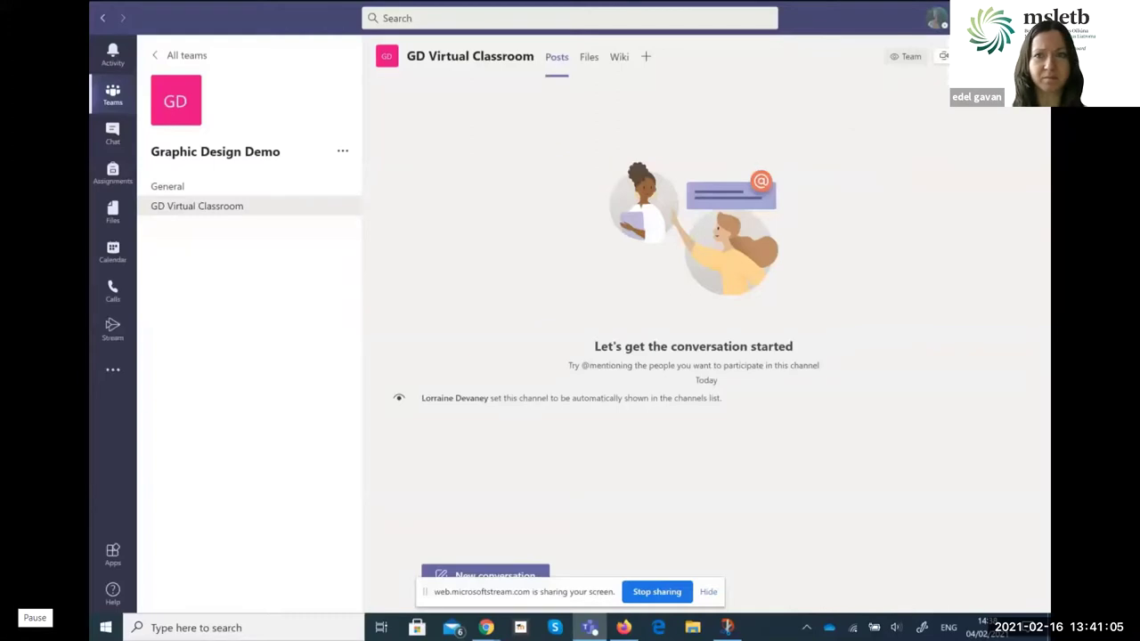
# Start scheduling a meeting in the GD Virtual Classroom channel, titled "Graphic Design" and repeating weekly
pyautogui.click(943, 56)
pyautogui.click(937, 108)
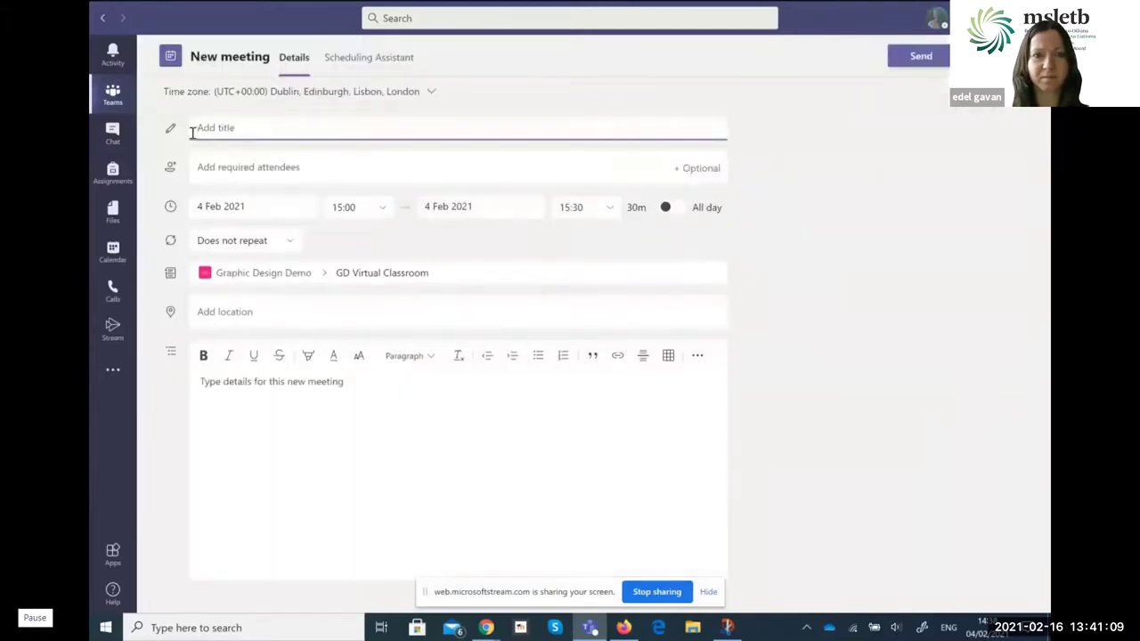
pyautogui.write('Graphic Design')
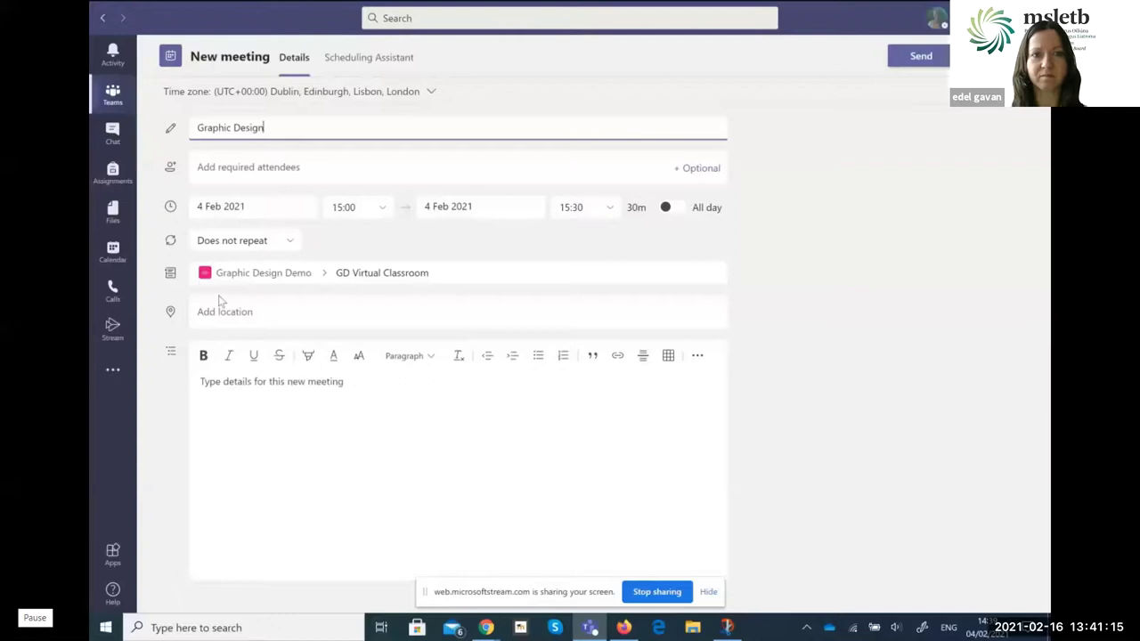
pyautogui.click(292, 242)
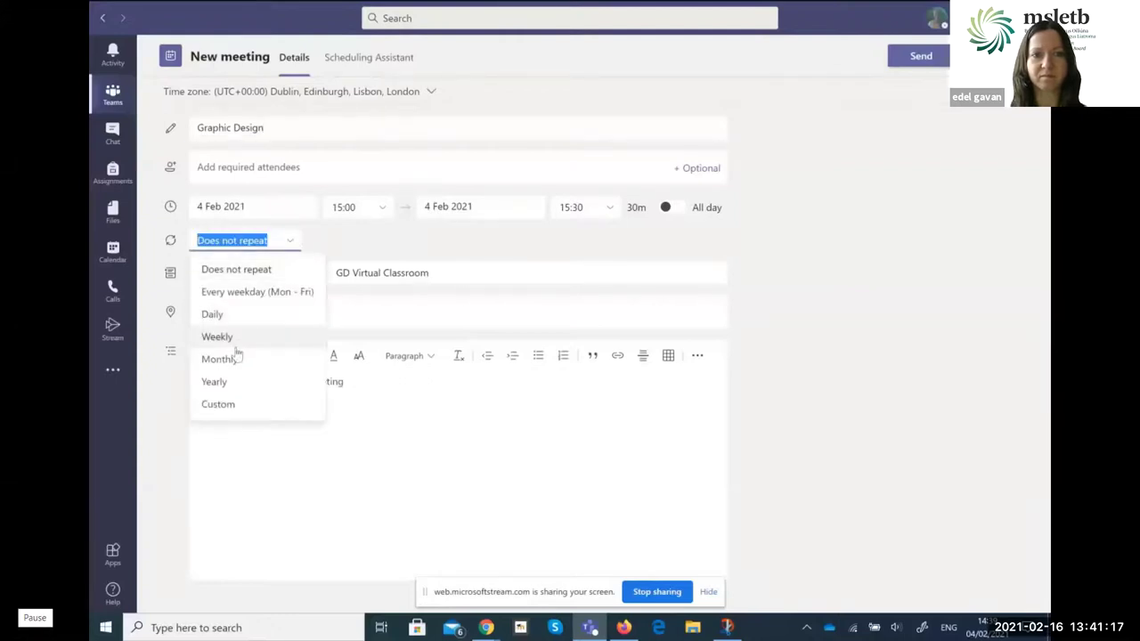
pyautogui.click(237, 335)
# Set the meeting's date to 8 Feb 2021 and its time from 14:00 to 16:00
pyautogui.click(280, 208)
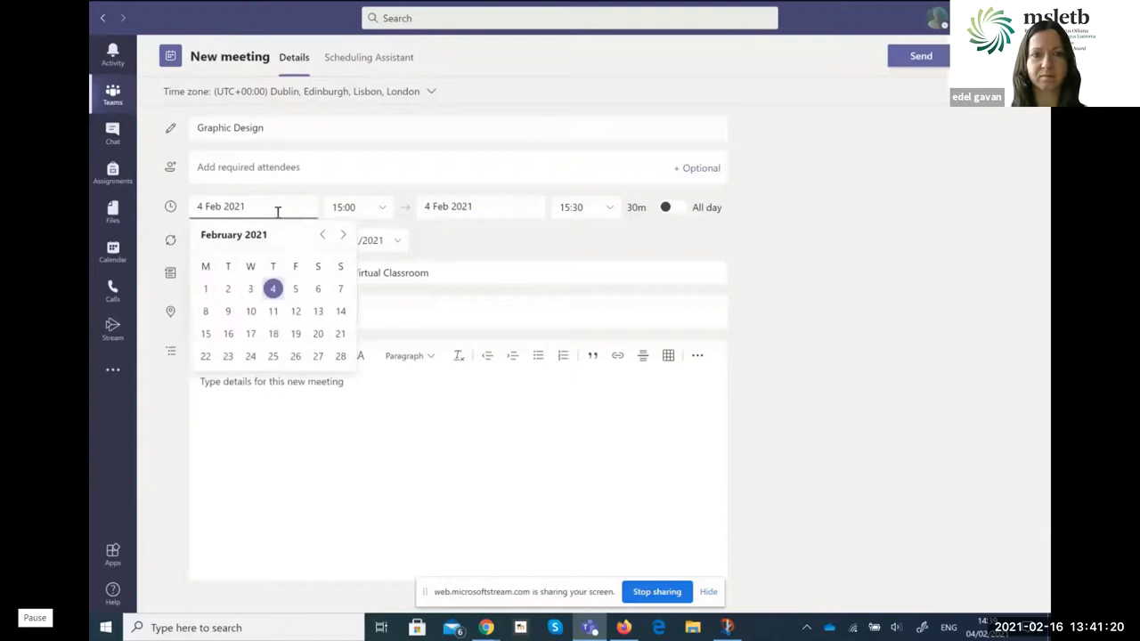
pyautogui.click(206, 312)
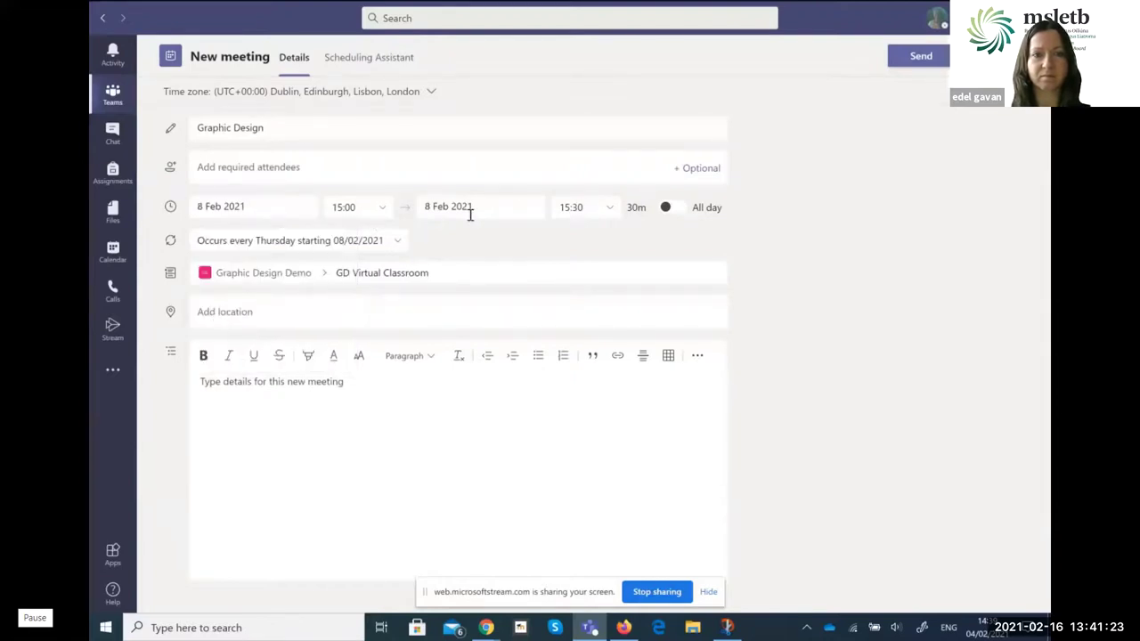
pyautogui.click(385, 208)
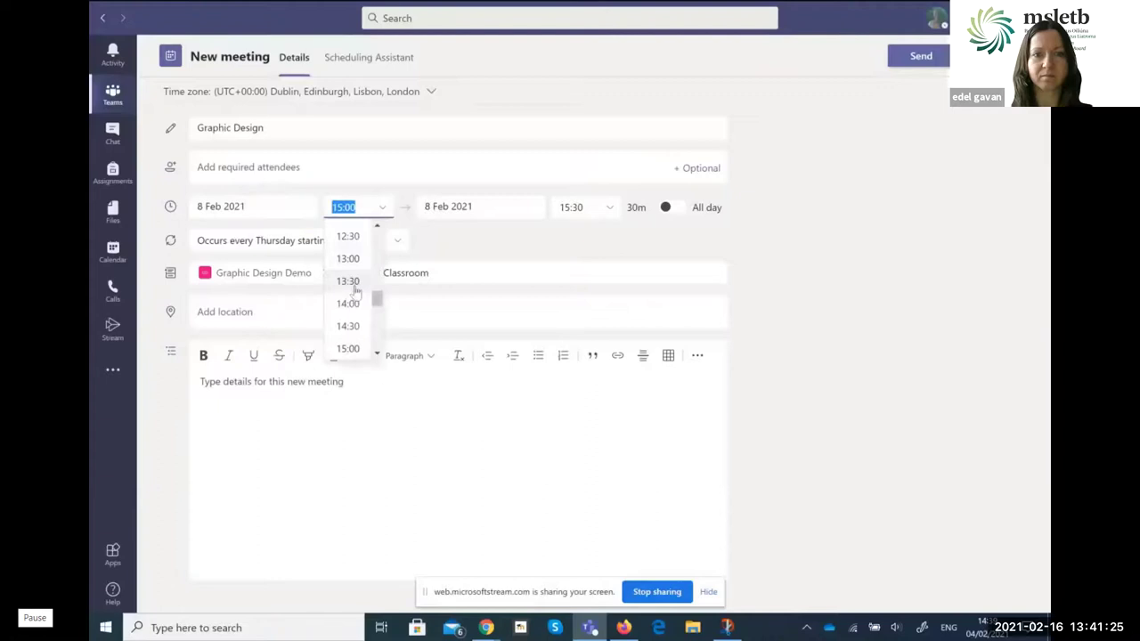
pyautogui.click(351, 300)
pyautogui.click(597, 213)
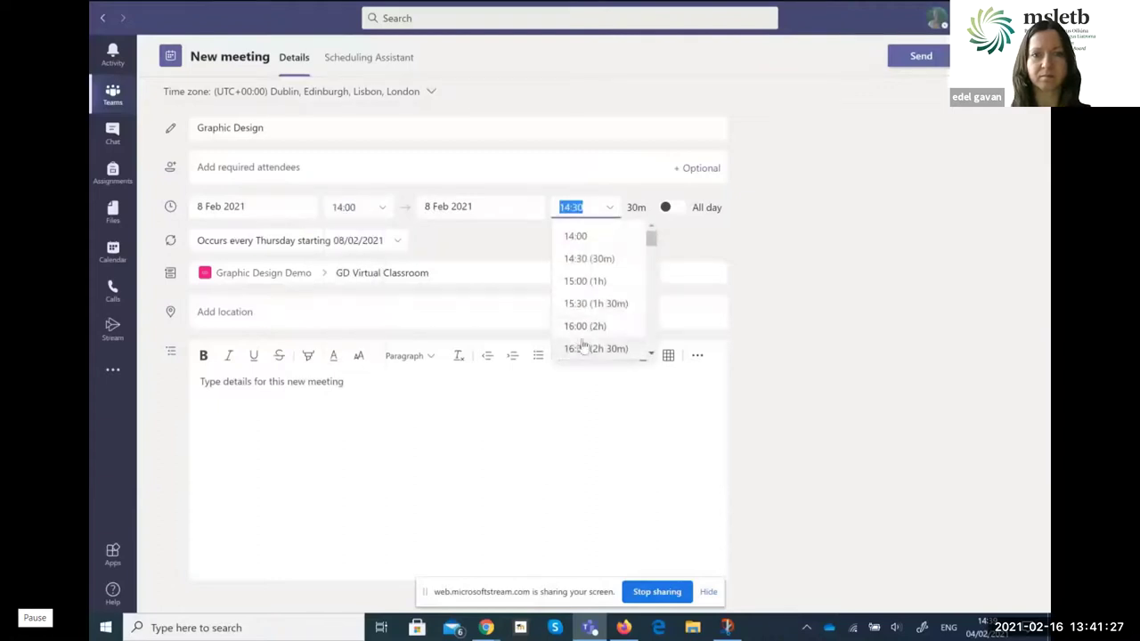
pyautogui.click(586, 326)
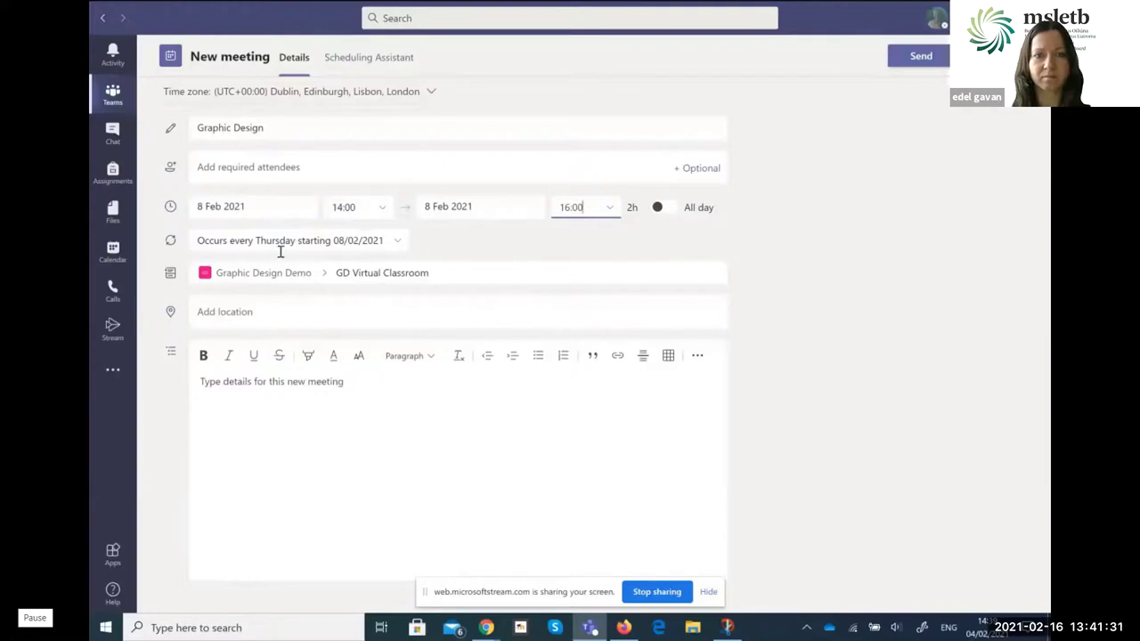
# Reapply the weekly recurrence so the meeting repeats every Monday, and send the invitation
pyautogui.click(400, 244)
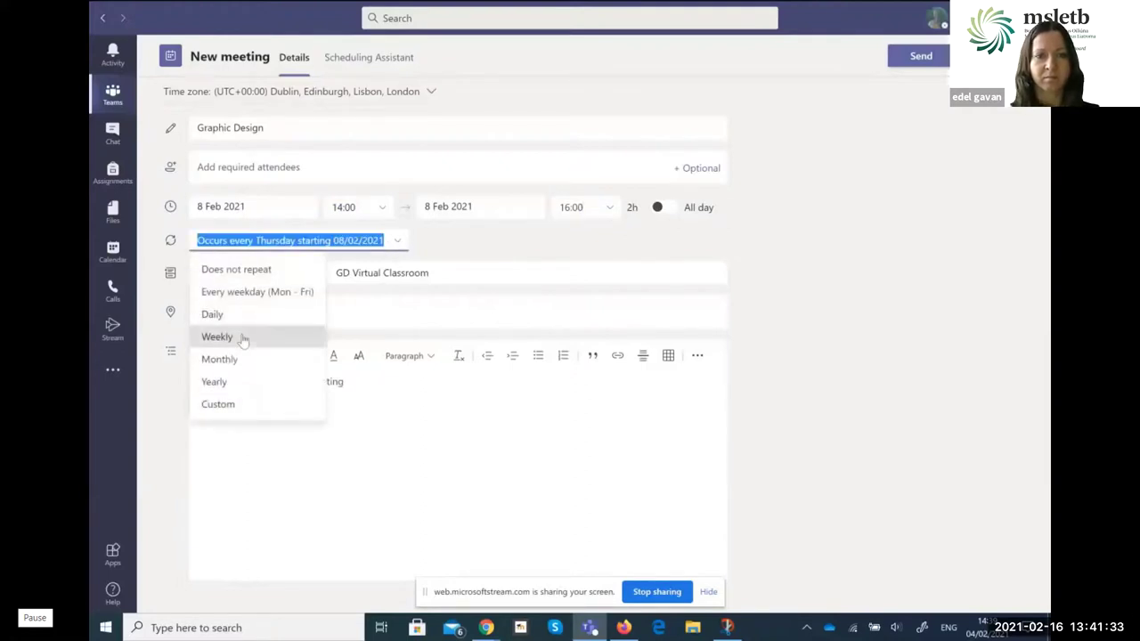
pyautogui.click(244, 335)
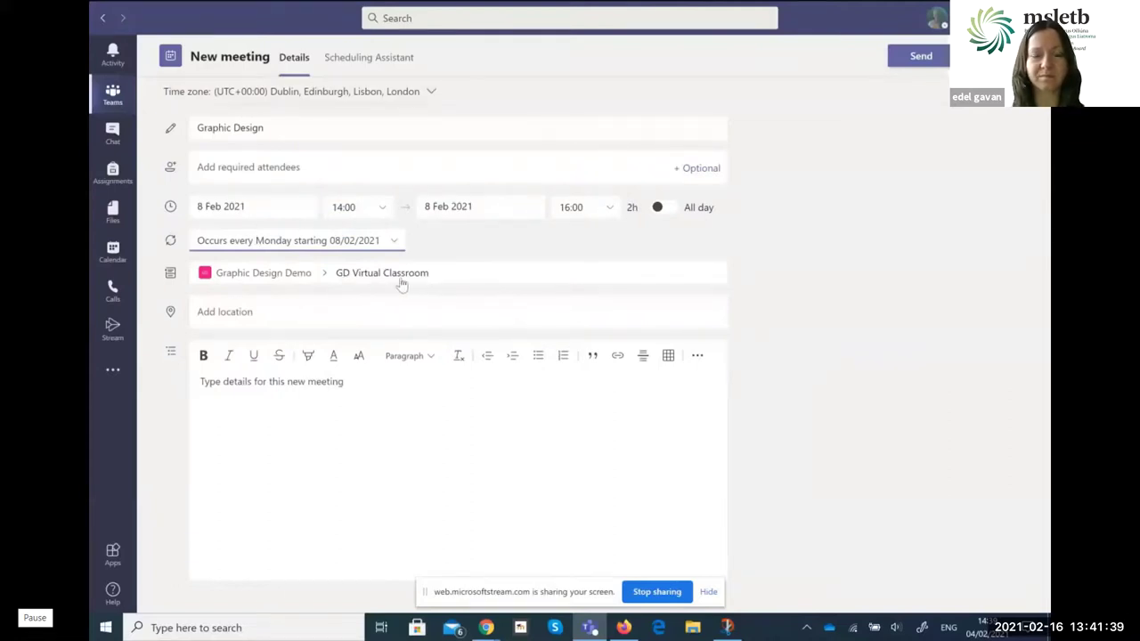
pyautogui.click(926, 57)
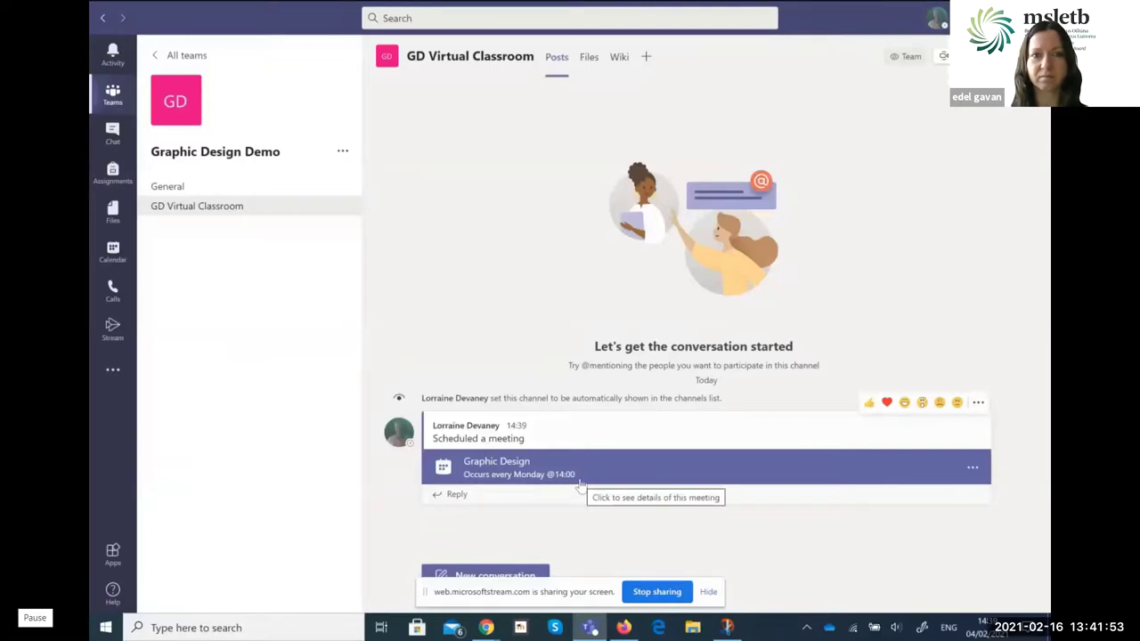
# Copy the link to the GD Virtual Classroom channel
pyautogui.click(344, 206)
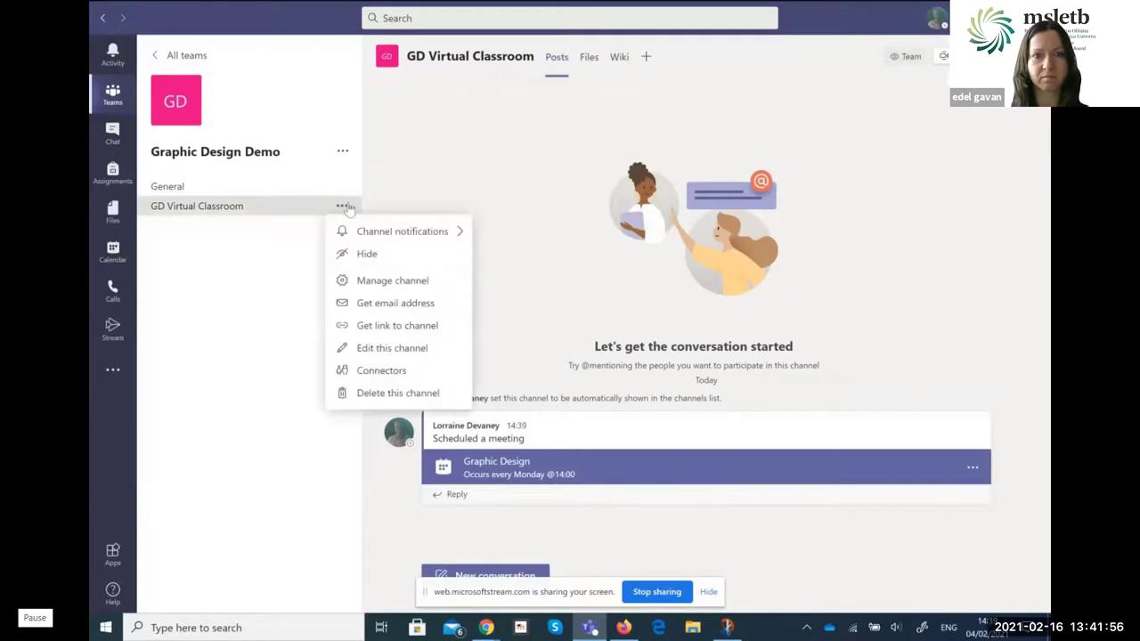
pyautogui.click(371, 327)
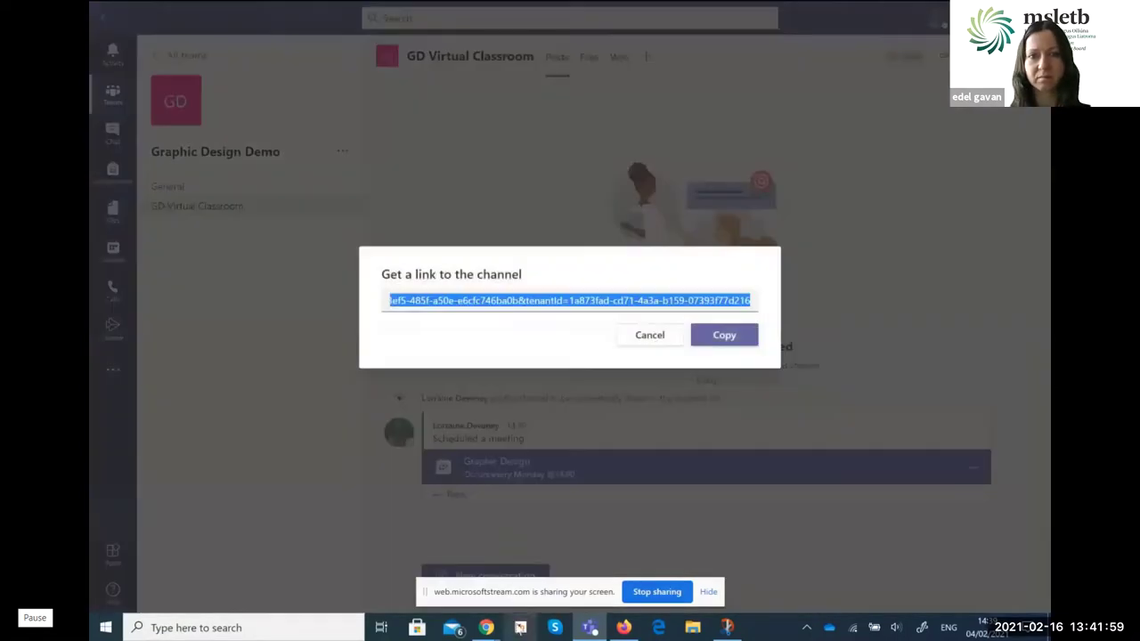
pyautogui.click(726, 339)
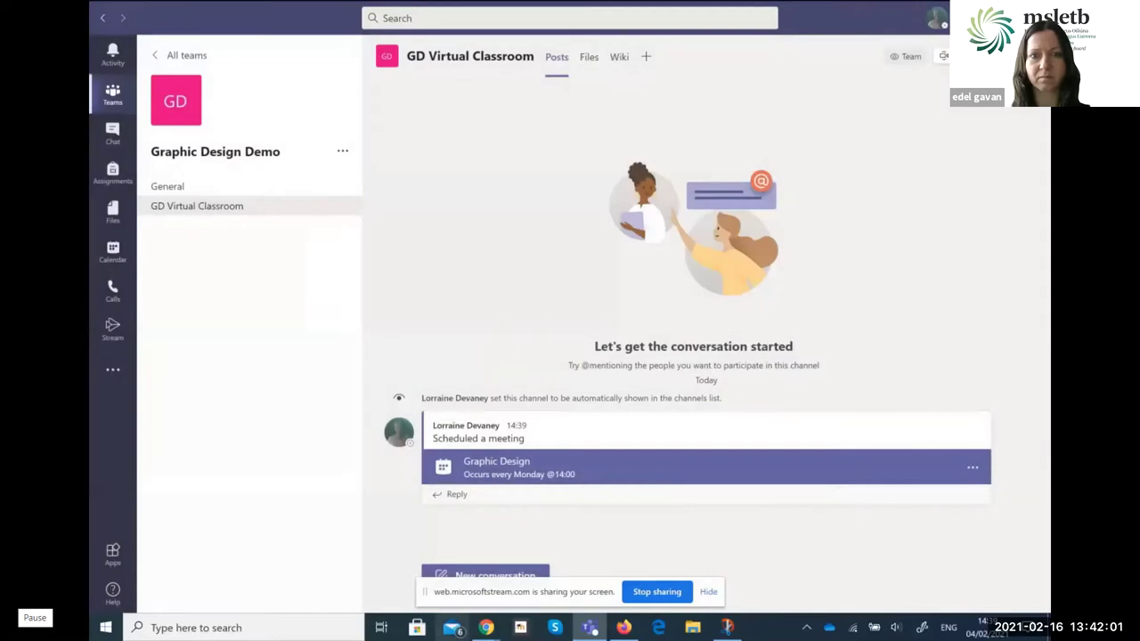
# Switch to the Moodle course in Chrome and add a label with the text "Weekly Class" to the Weekly Class section
pyautogui.moveTo(486, 627)
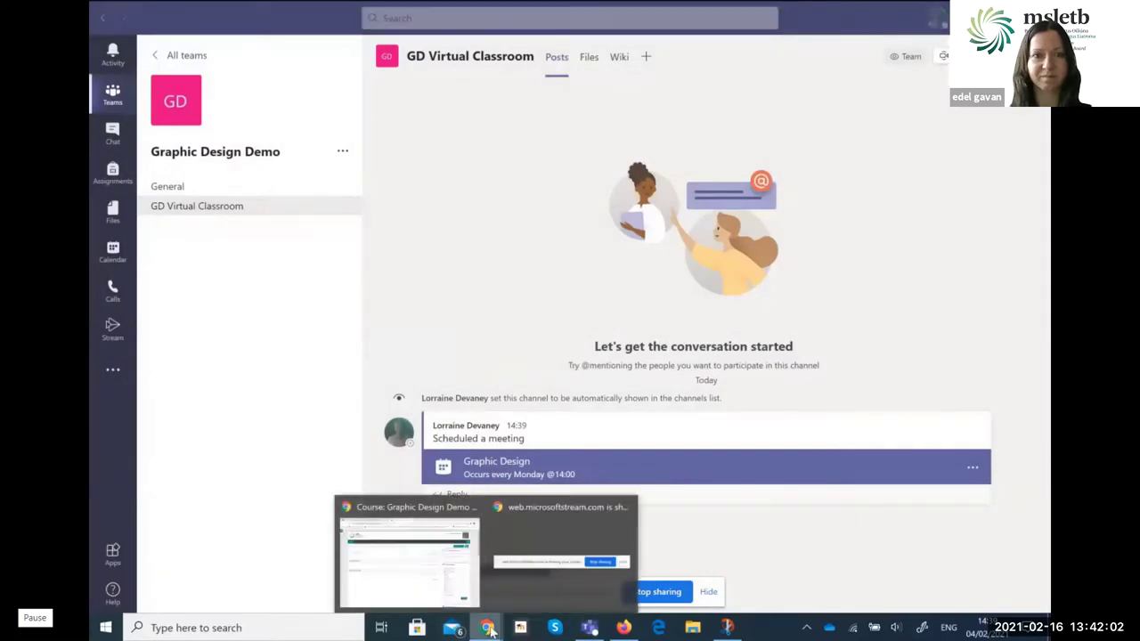
pyautogui.click(412, 583)
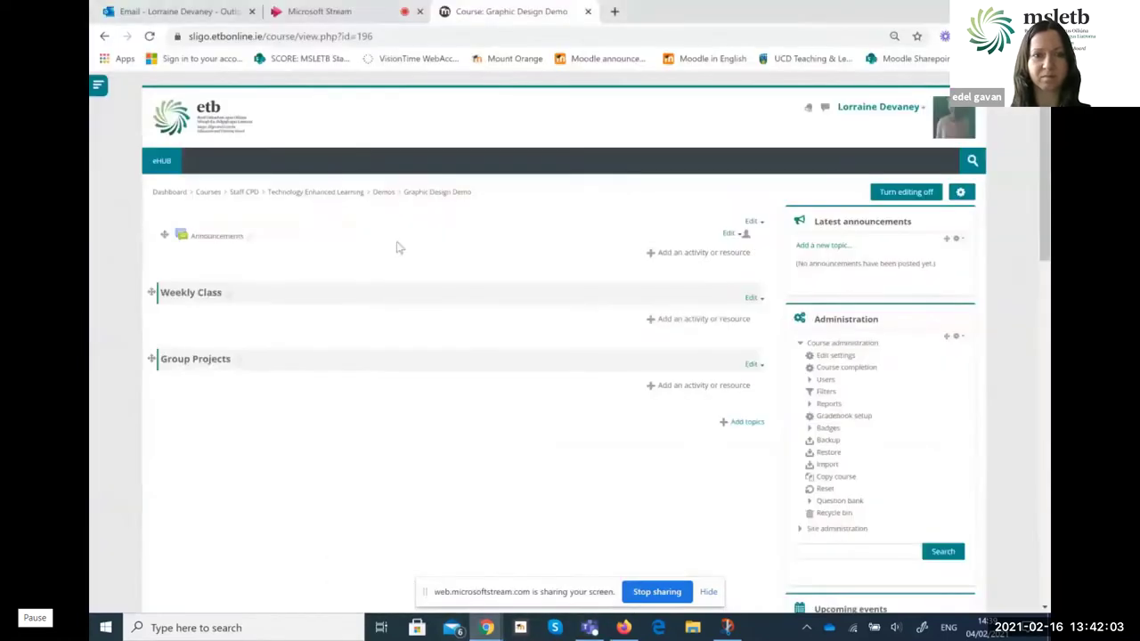
pyautogui.click(691, 322)
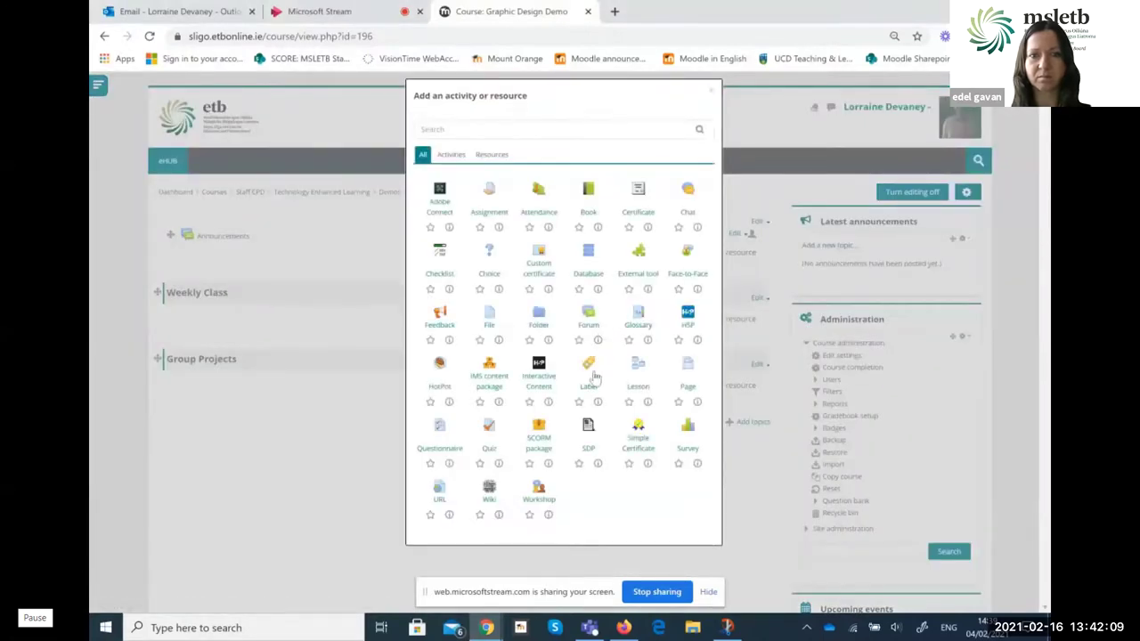
pyautogui.click(589, 376)
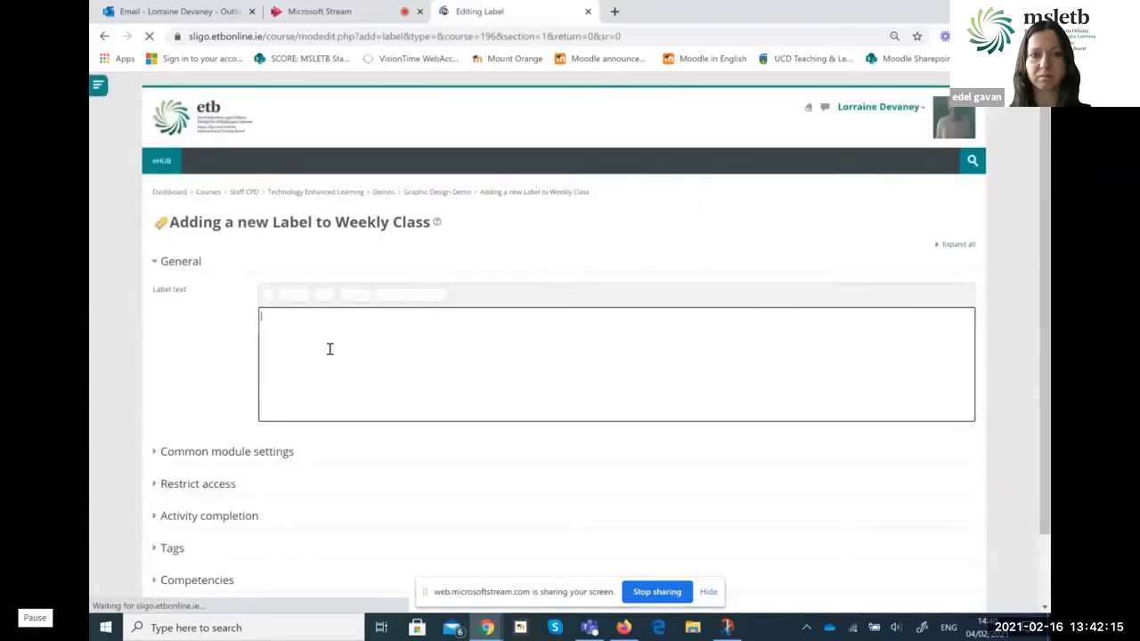
pyautogui.write('Weekly Class')
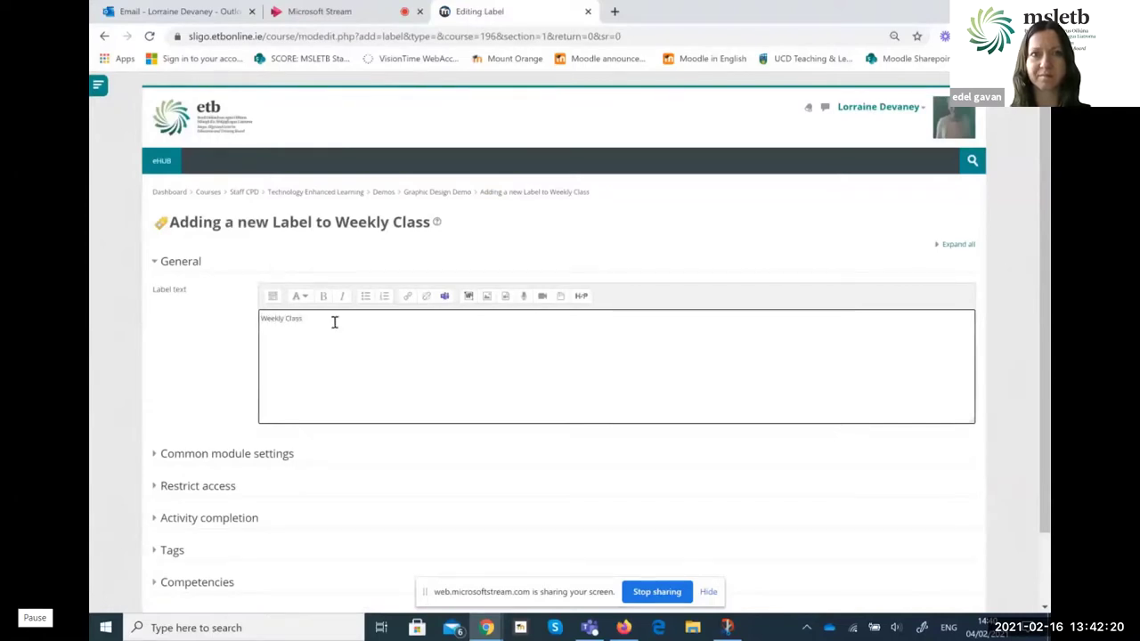
# Link the label text "Weekly Class" to the copied channel URL, set to open in a new window
pyautogui.moveTo(330, 320); pyautogui.dragTo(247, 321)
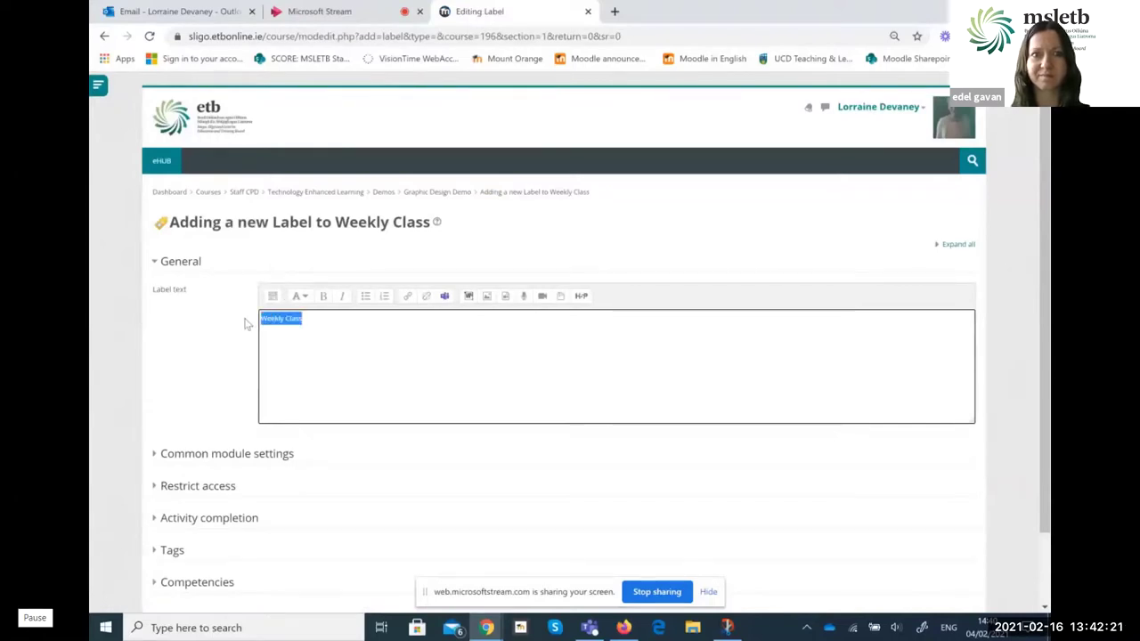
pyautogui.click(411, 297)
pyautogui.click(520, 326)
pyautogui.hotkey('ctrl', 'v')
pyautogui.click(516, 362)
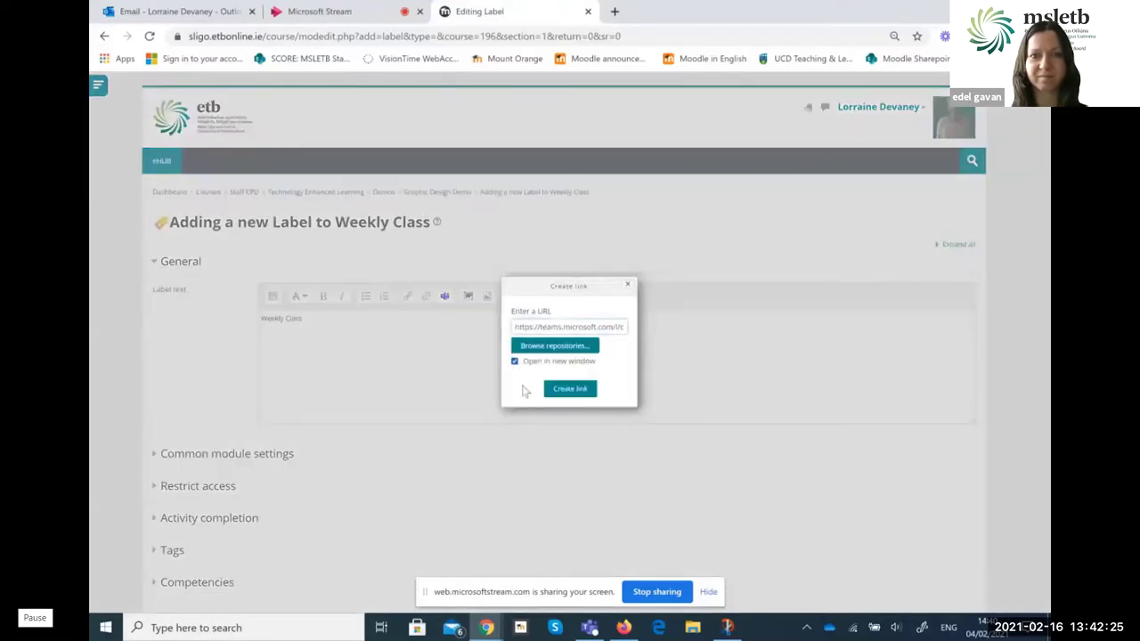
pyautogui.click(561, 390)
pyautogui.scroll(-1, 535, 397)
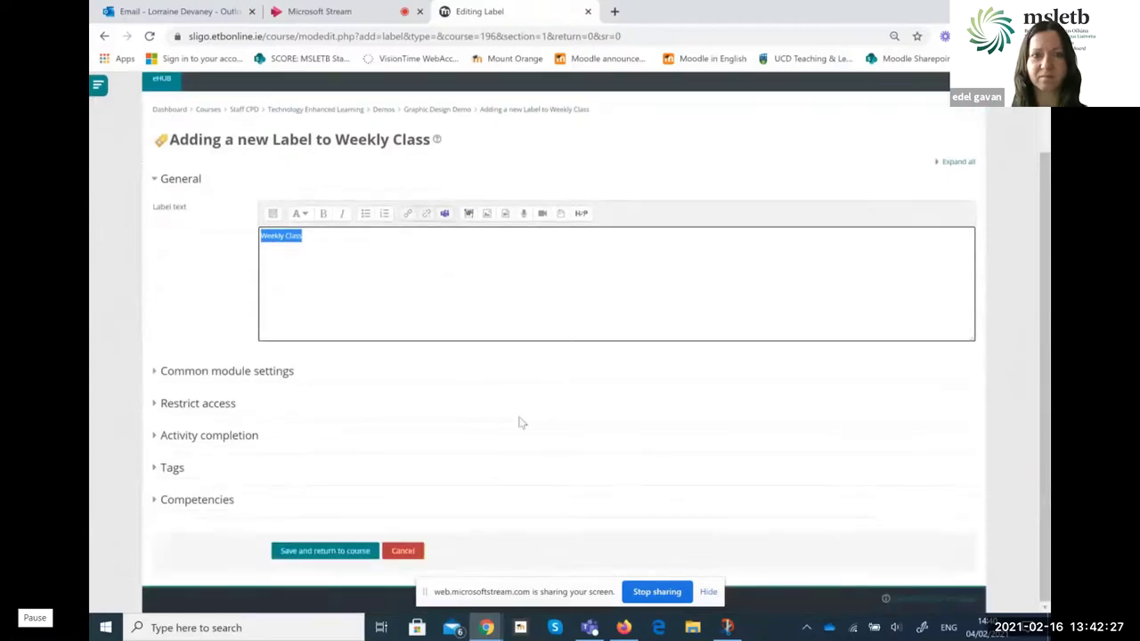
# Save the Weekly Class label, return to the course and turn editing off
pyautogui.click(344, 557)
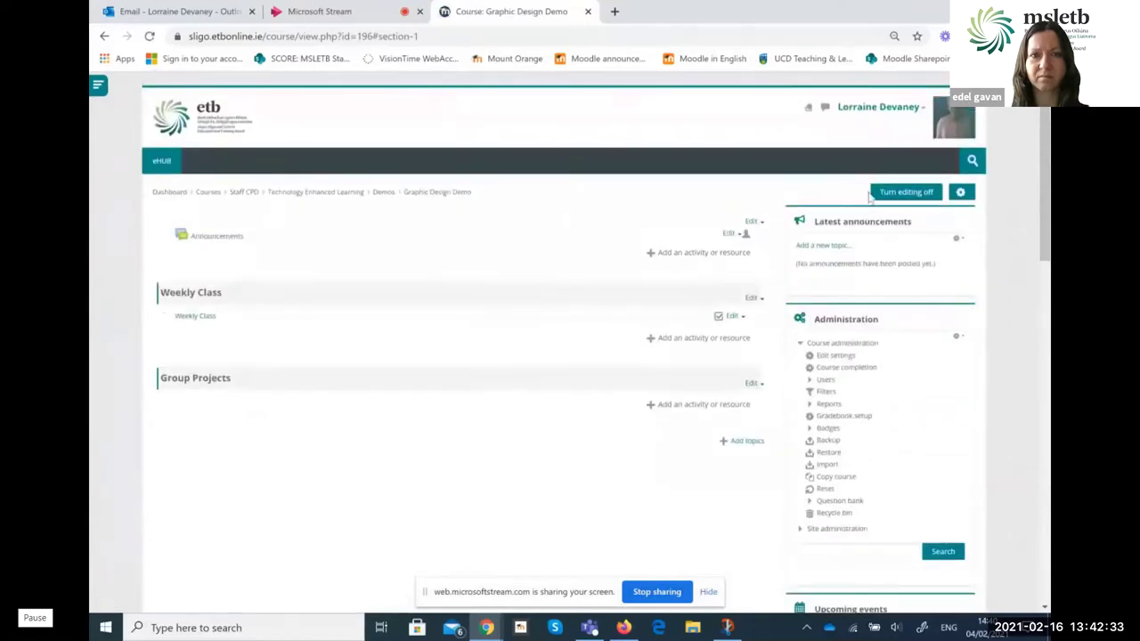
pyautogui.click(895, 194)
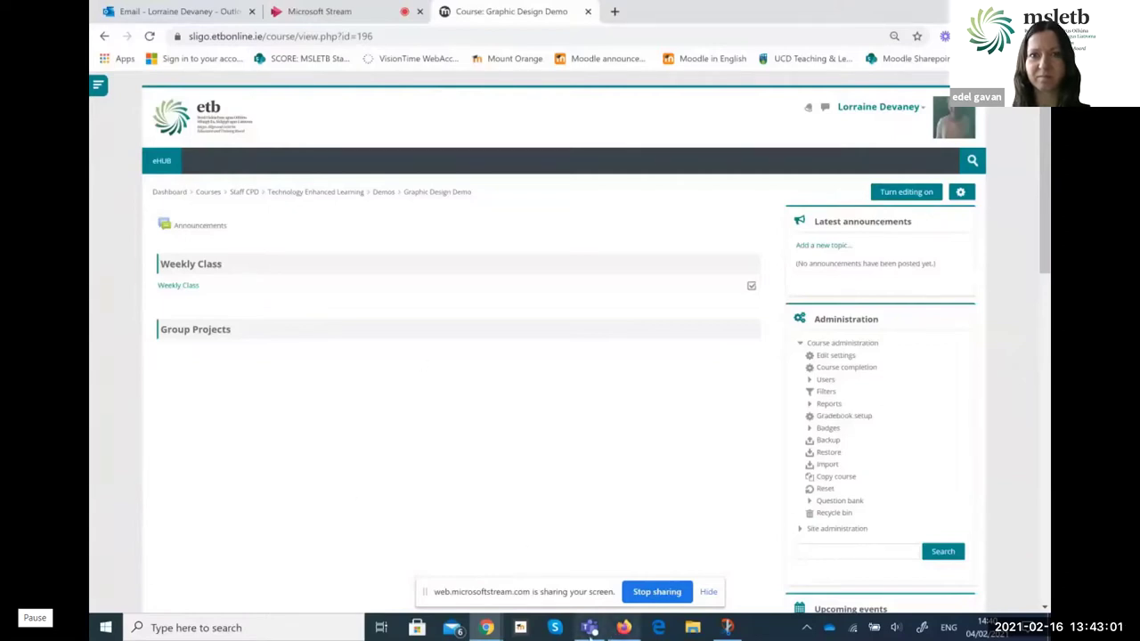
# Switch to Teams to view the GD Virtual Classroom channel, and to Firefox to view the February 2021 Outlook calendar
pyautogui.click(588, 628)
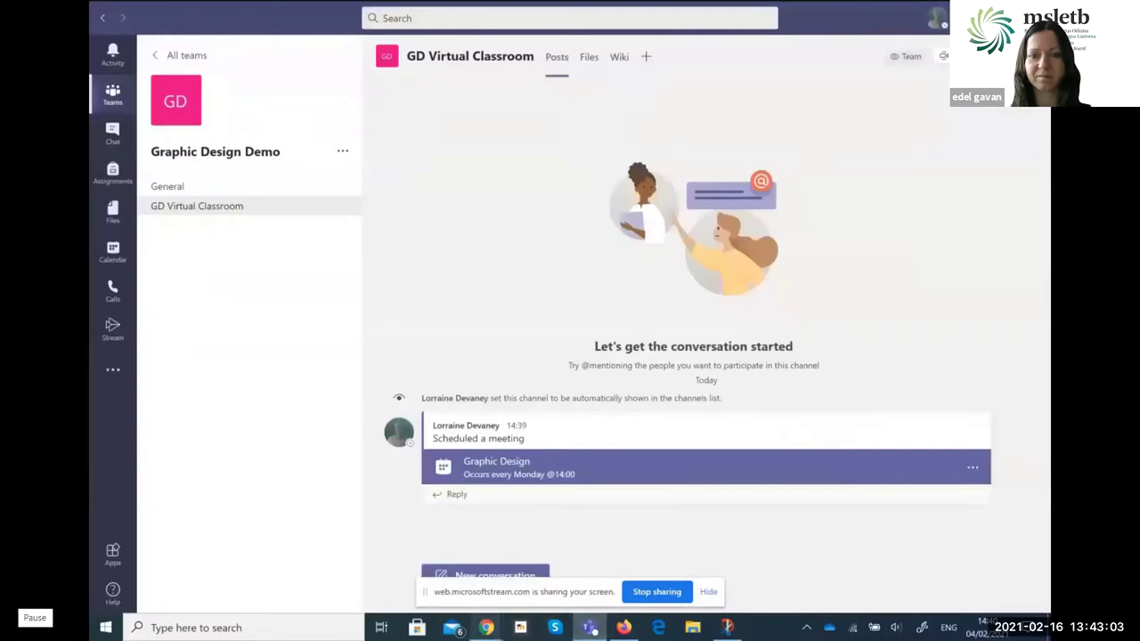
pyautogui.click(624, 628)
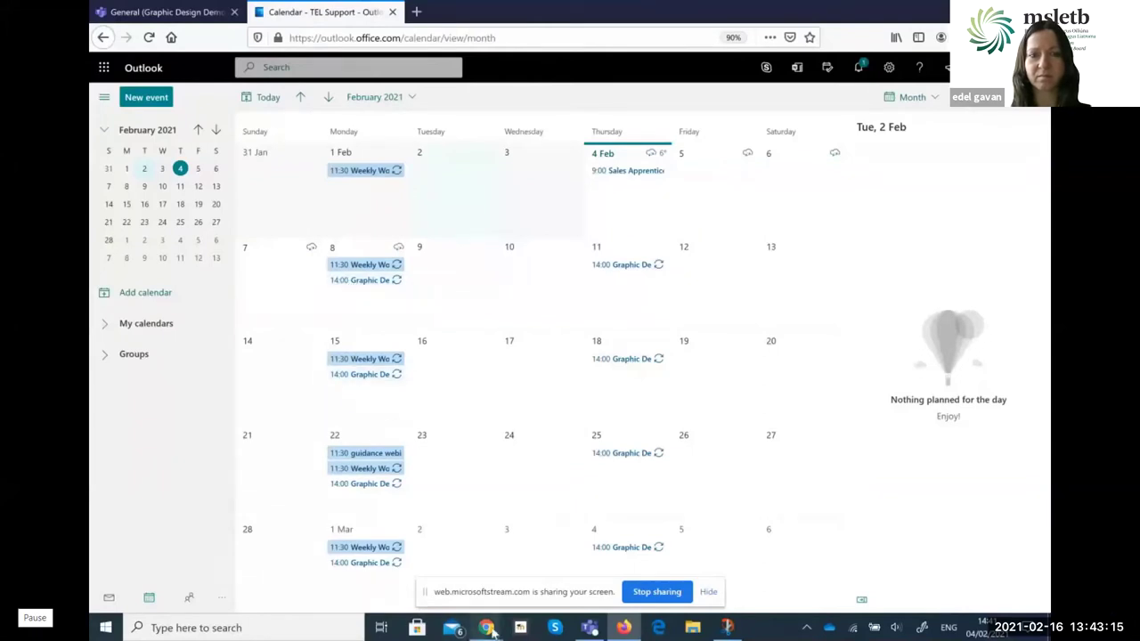
# Return to the Moodle course in Chrome and test the Weekly Class link by opening it in the Teams desktop app
pyautogui.moveTo(492, 631)
pyautogui.click(415, 570)
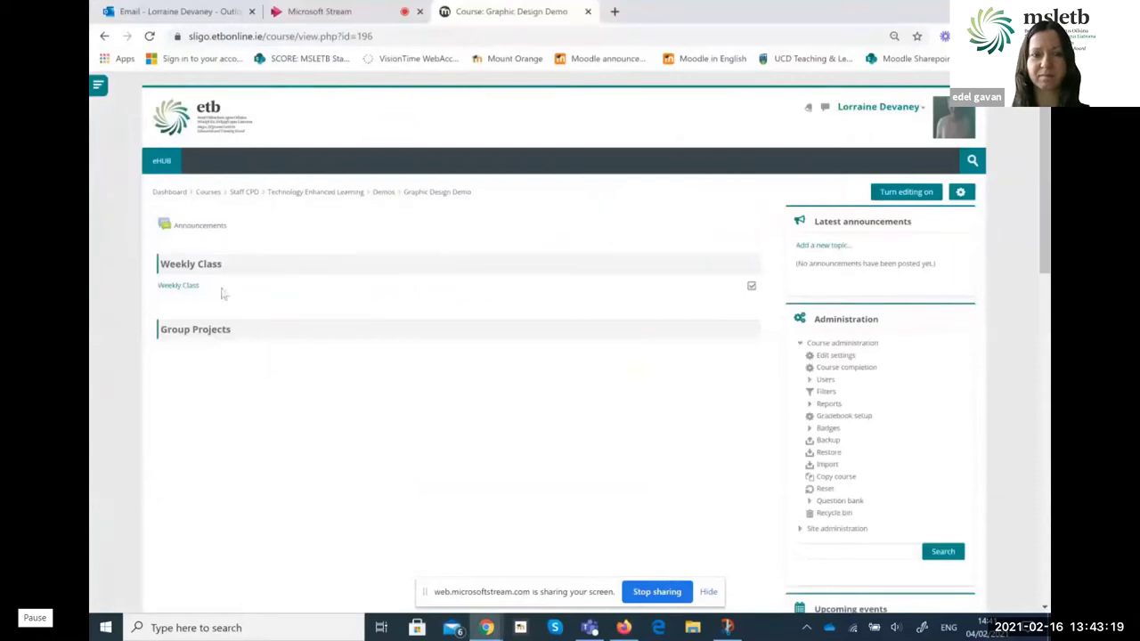
pyautogui.click(179, 286)
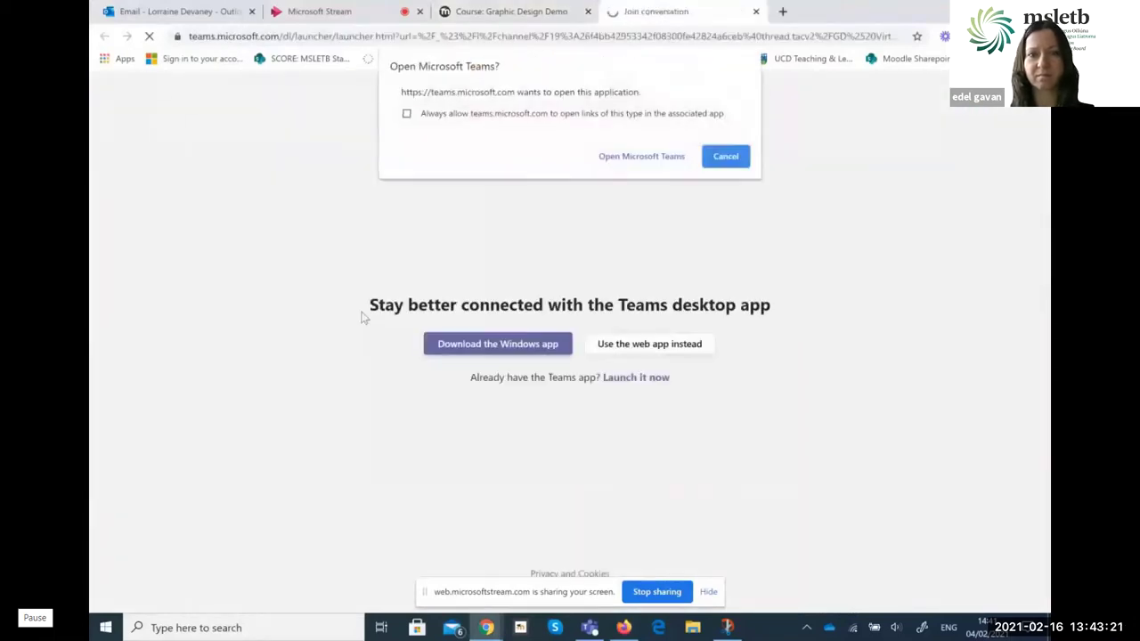
pyautogui.click(632, 157)
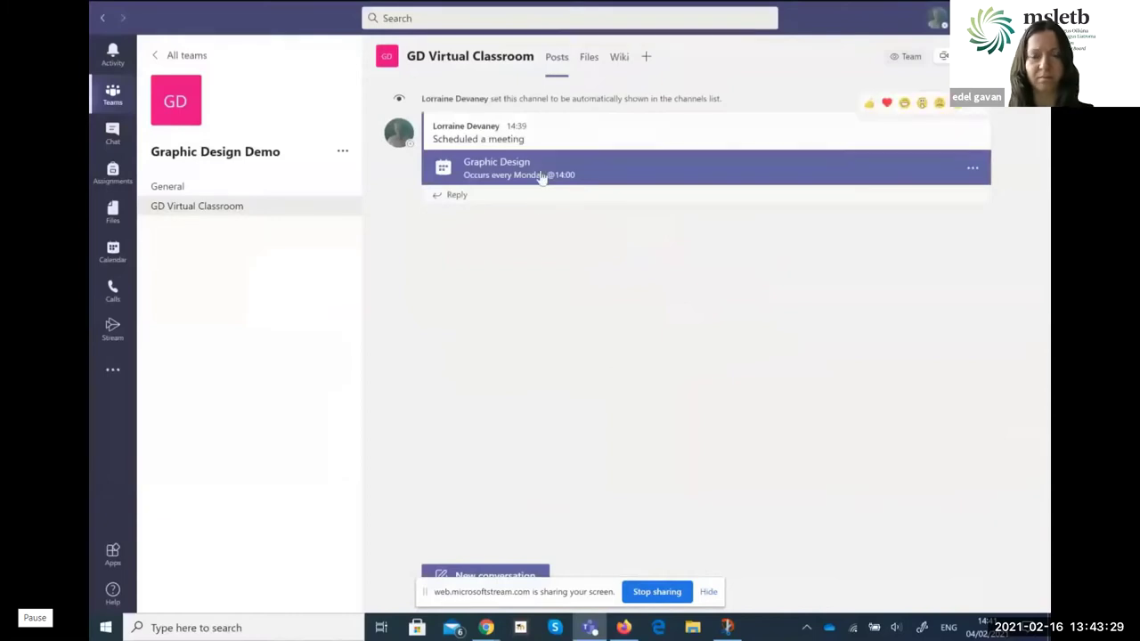
# Open the Graphic Design meeting as far as its video and audio options, and return to the GD Virtual Classroom channel
pyautogui.click(540, 175)
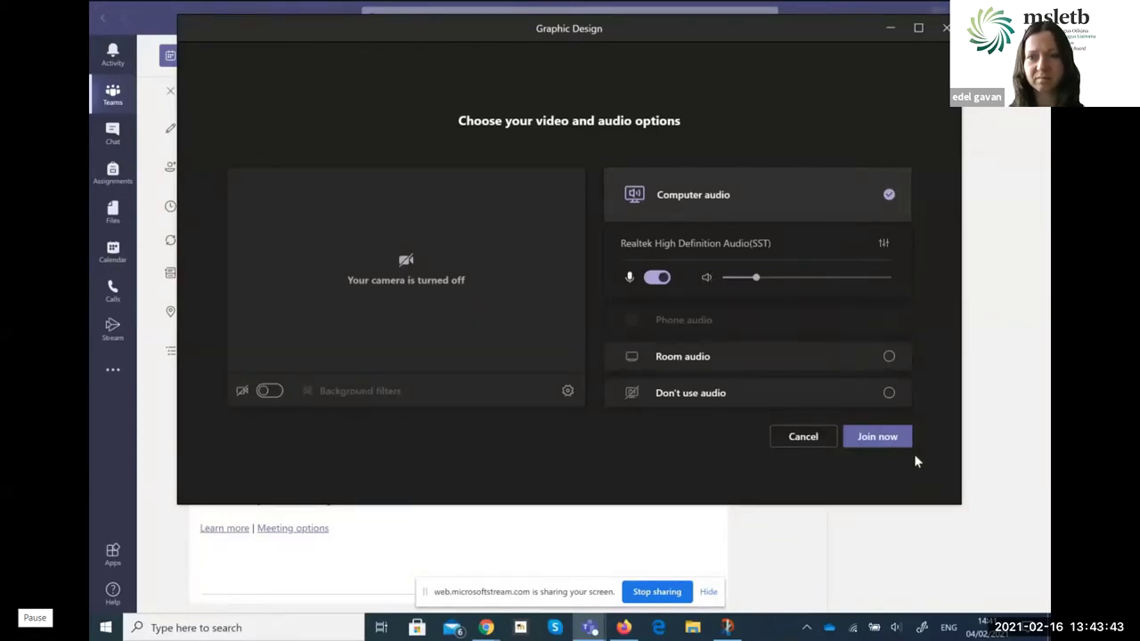
pyautogui.click(589, 628)
pyautogui.click(537, 593)
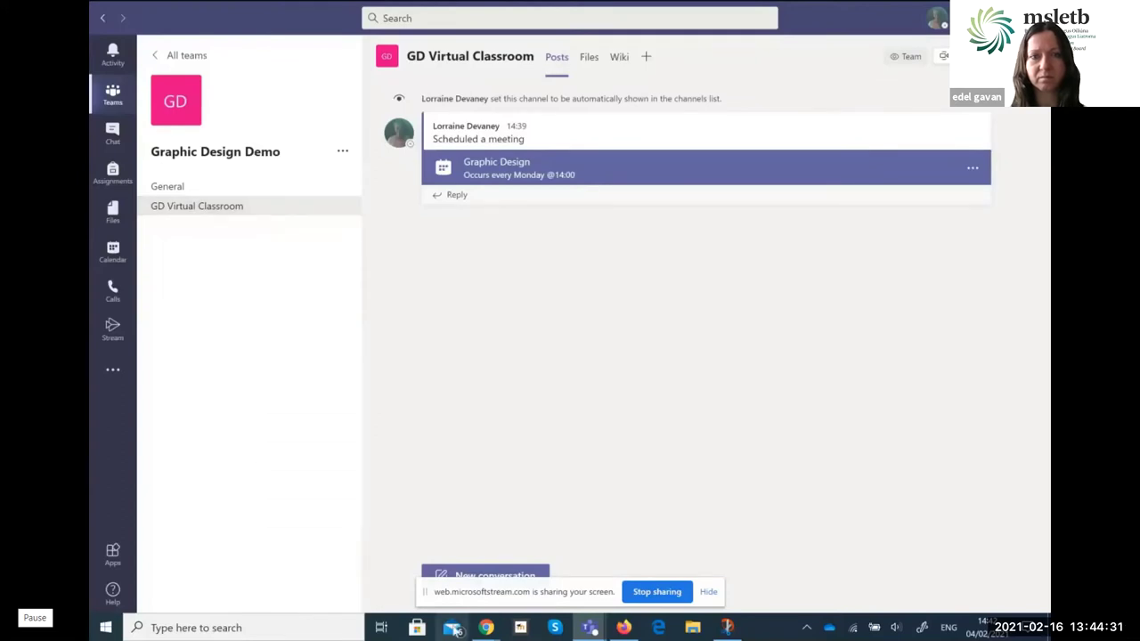
# Exit the full-screen video, switch to the Moodle_Munch presentation in PowerPoint and show slide 9, "Educator journey demo"
pyautogui.moveTo(488, 629)
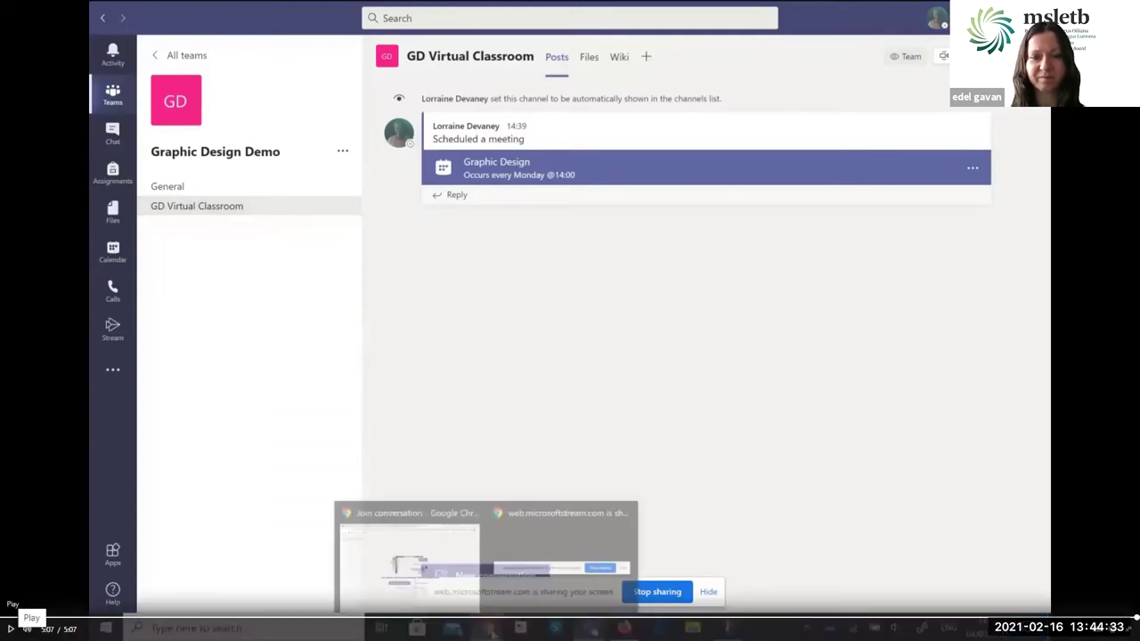
pyautogui.press('Escape')
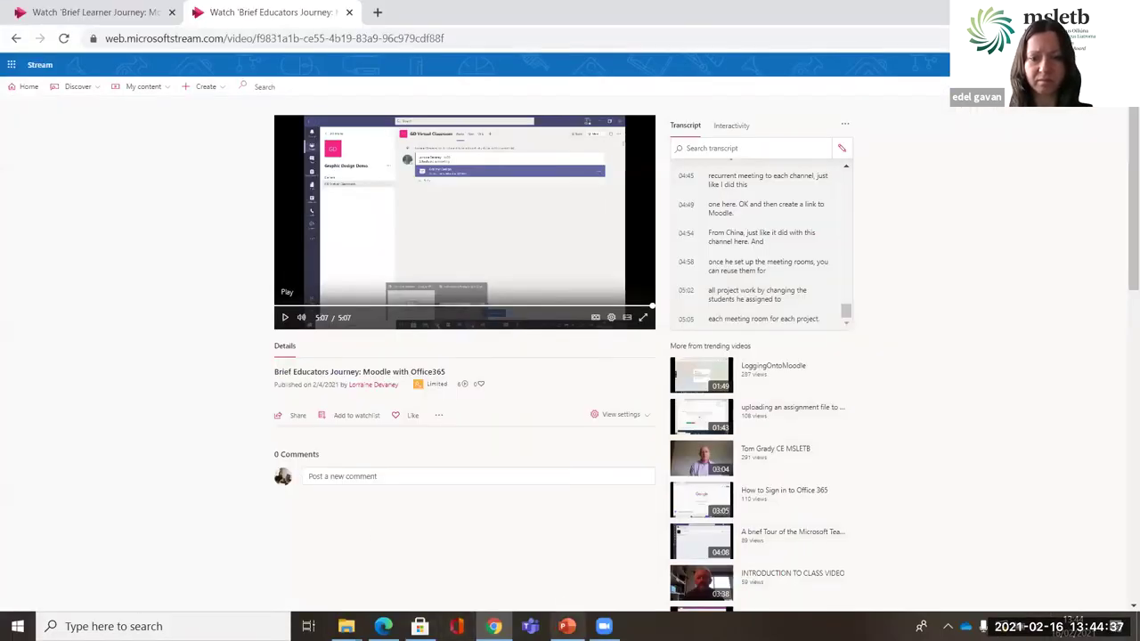
pyautogui.moveTo(566, 627)
pyautogui.click(570, 547)
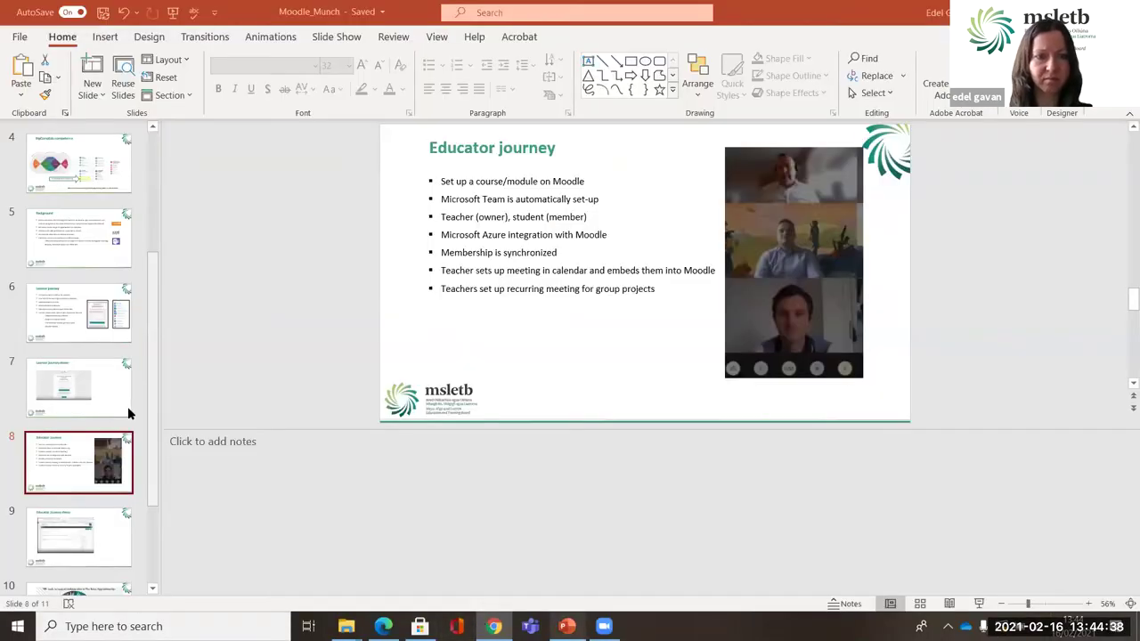
pyautogui.click(89, 538)
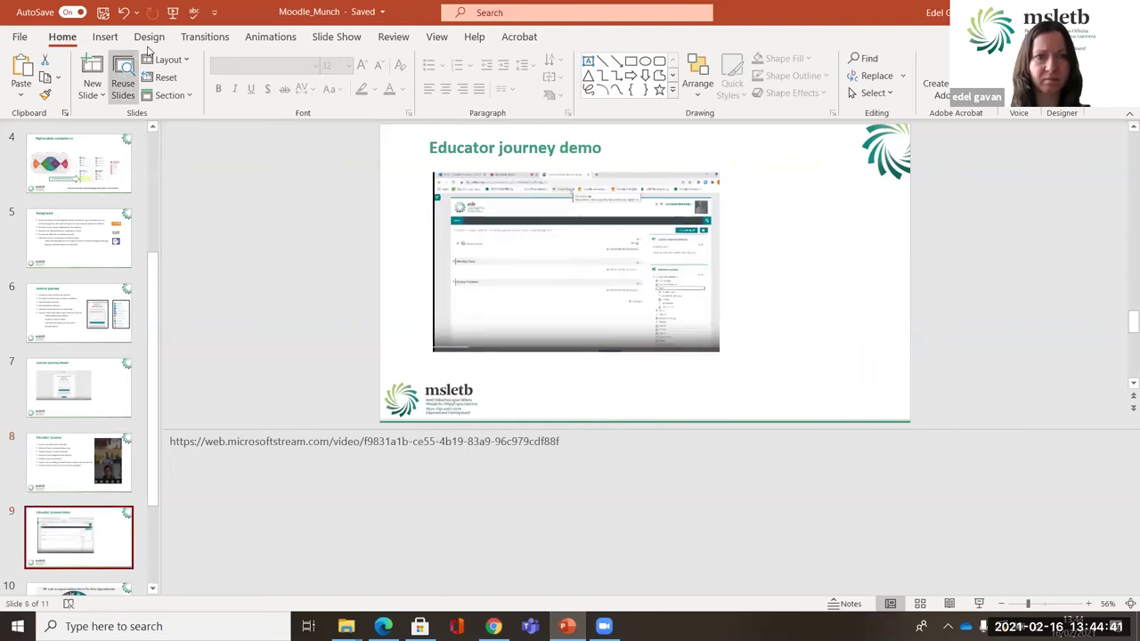